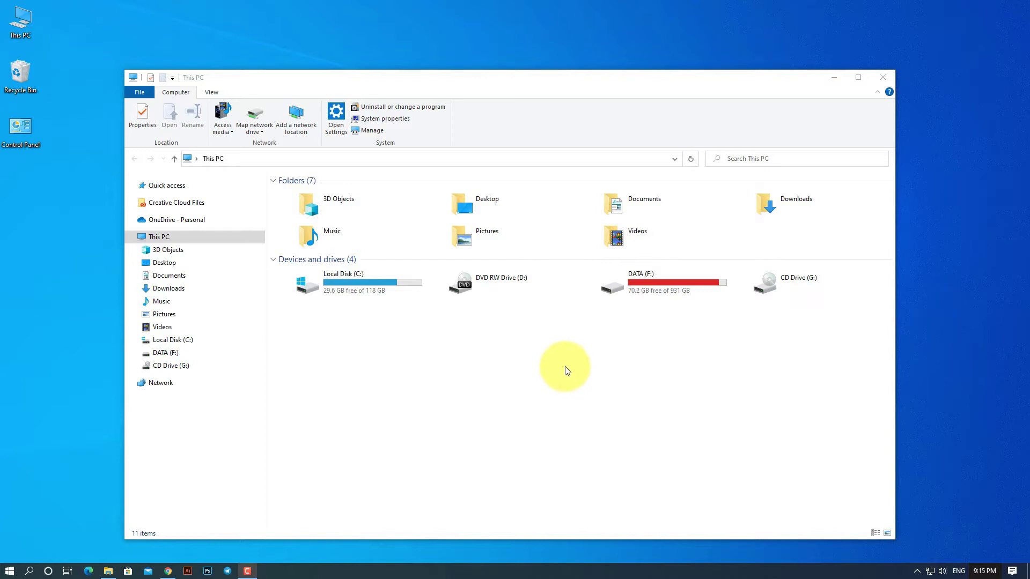
- Open the properties of the DATA (F:) drive and place the dialog beside the drive's entry
left_click(679, 300)
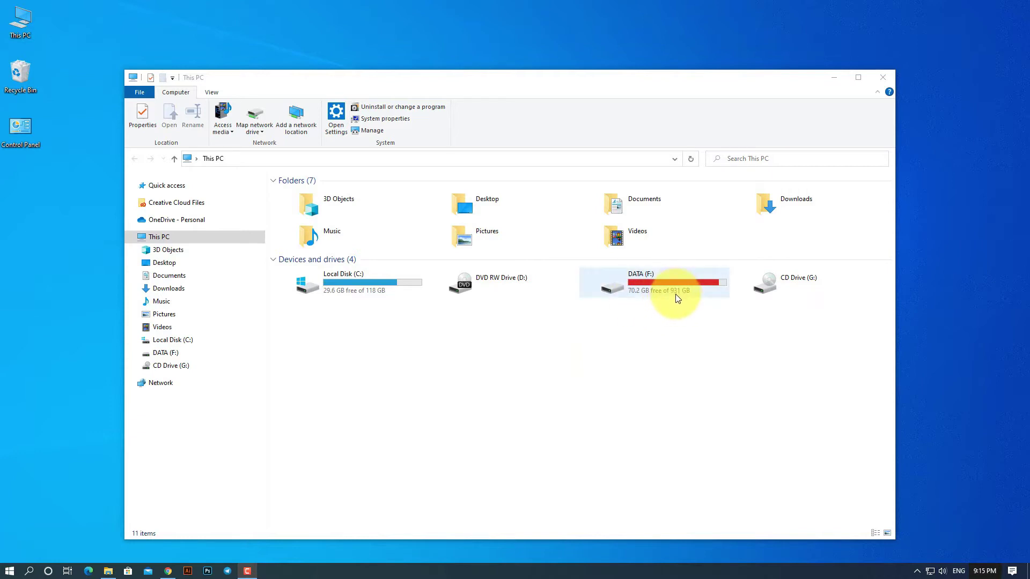
left_click(646, 305)
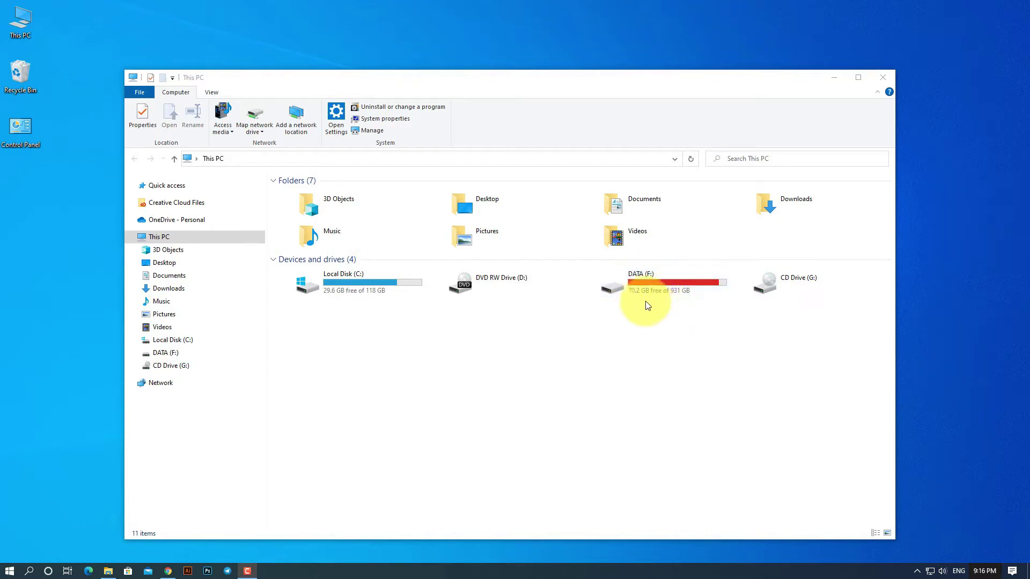
right_click(634, 282)
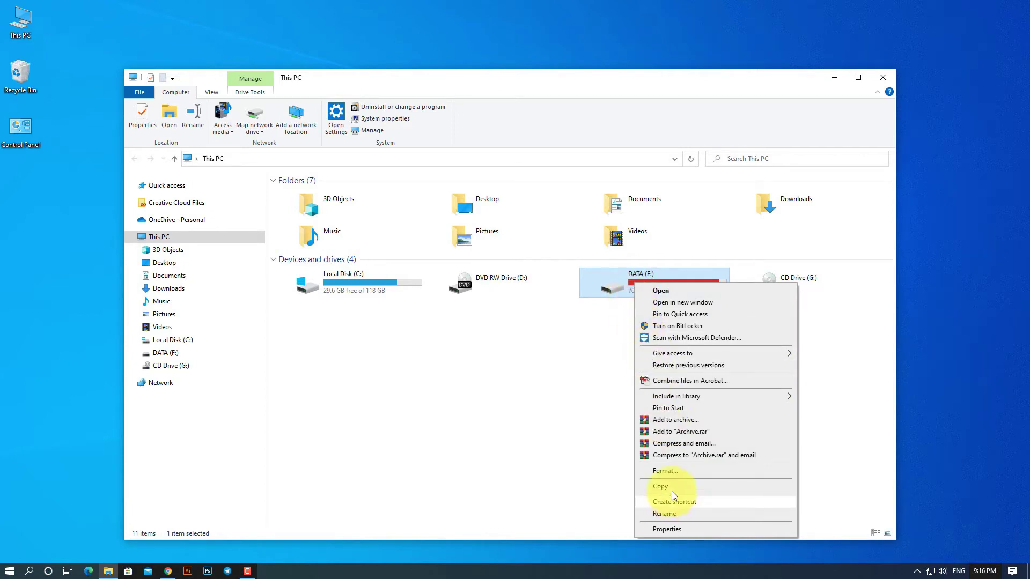
left_click(671, 530)
left_click_drag(737, 297, 512, 258)
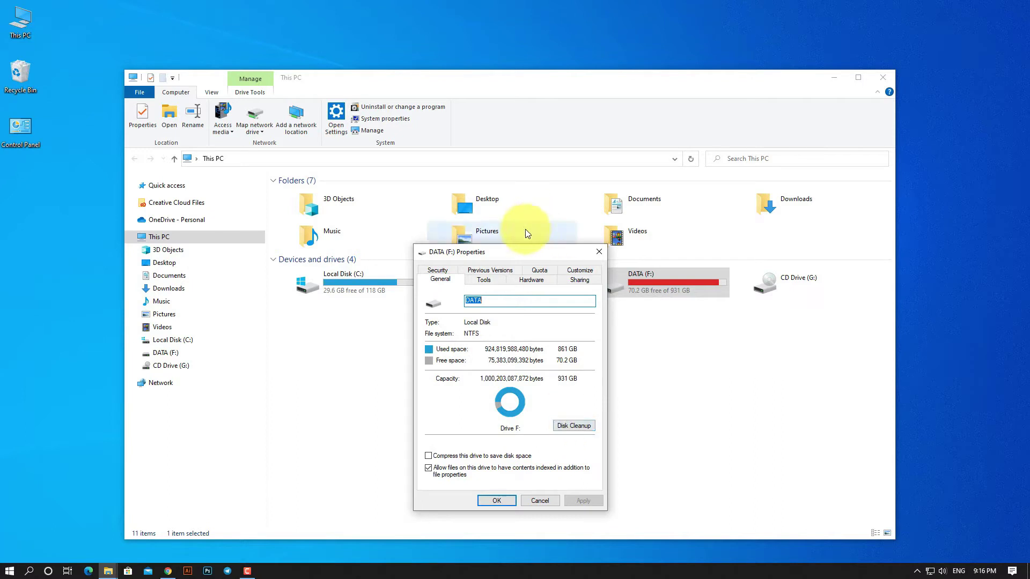
left_click_drag(519, 257, 498, 267)
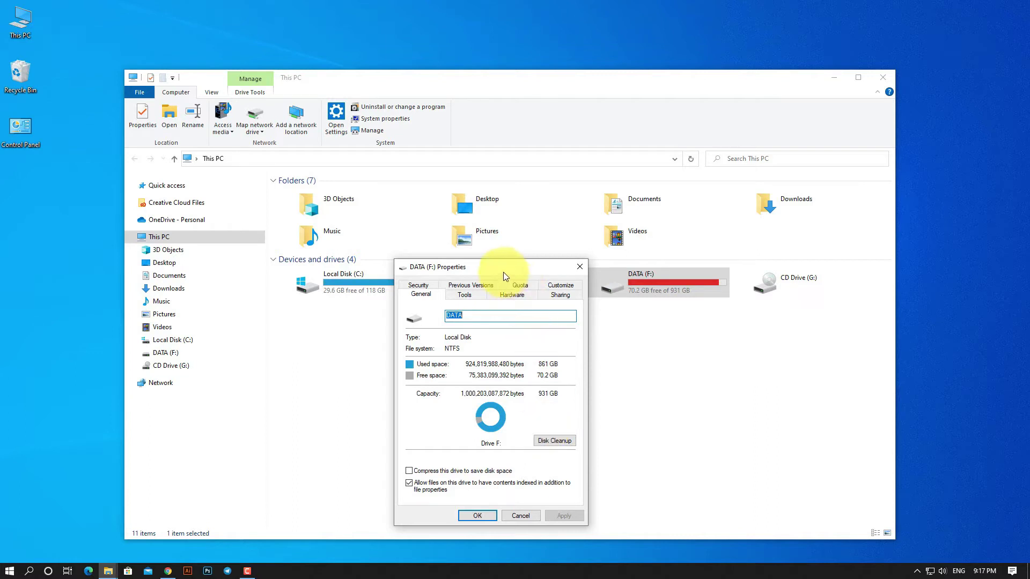
mouse_move(502, 271)
left_mouse_down()
mouse_move(514, 272)
mouse_move(500, 265)
left_mouse_up()
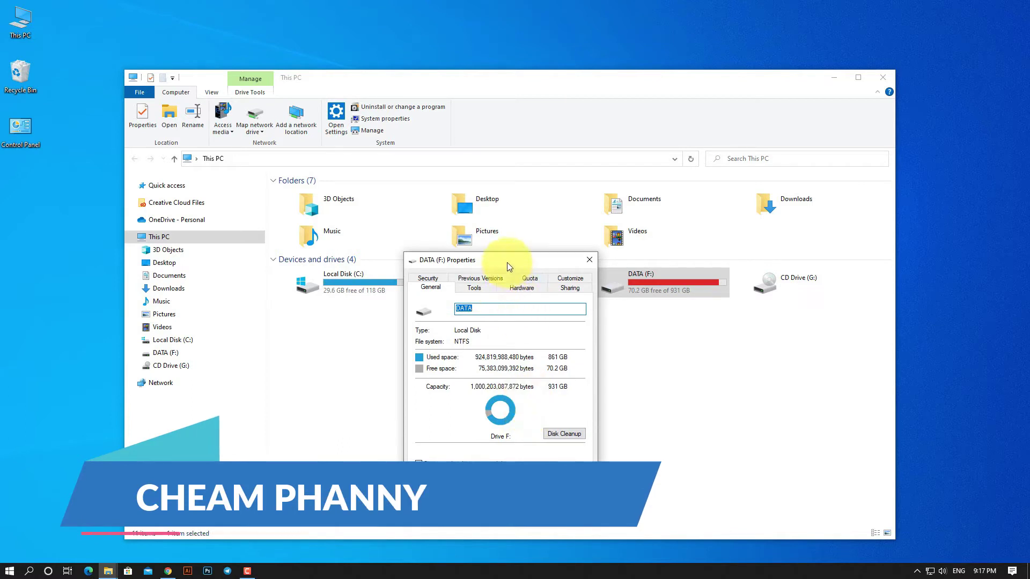
left_click_drag(507, 266, 502, 266)
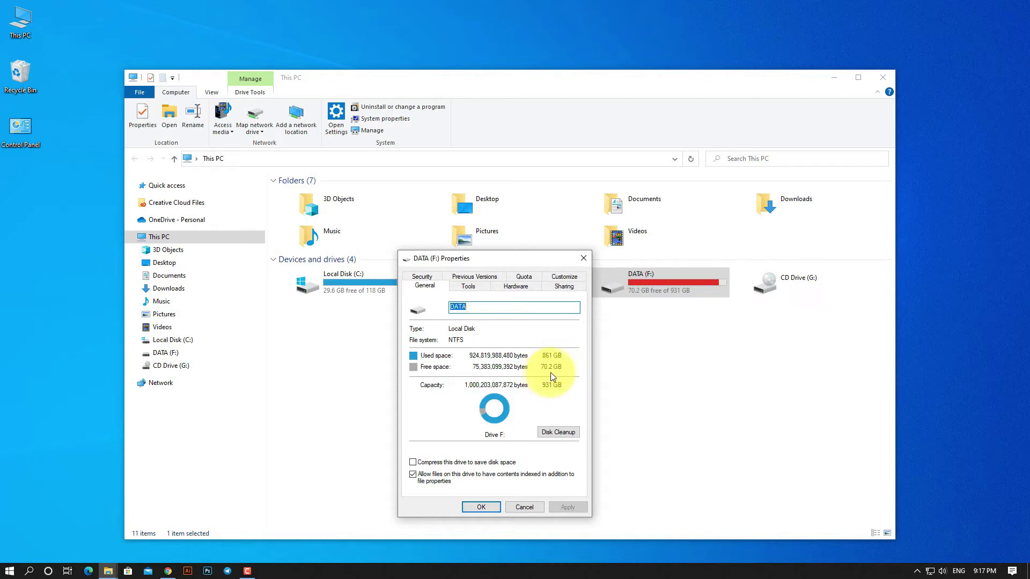
left_click_drag(520, 257, 531, 257)
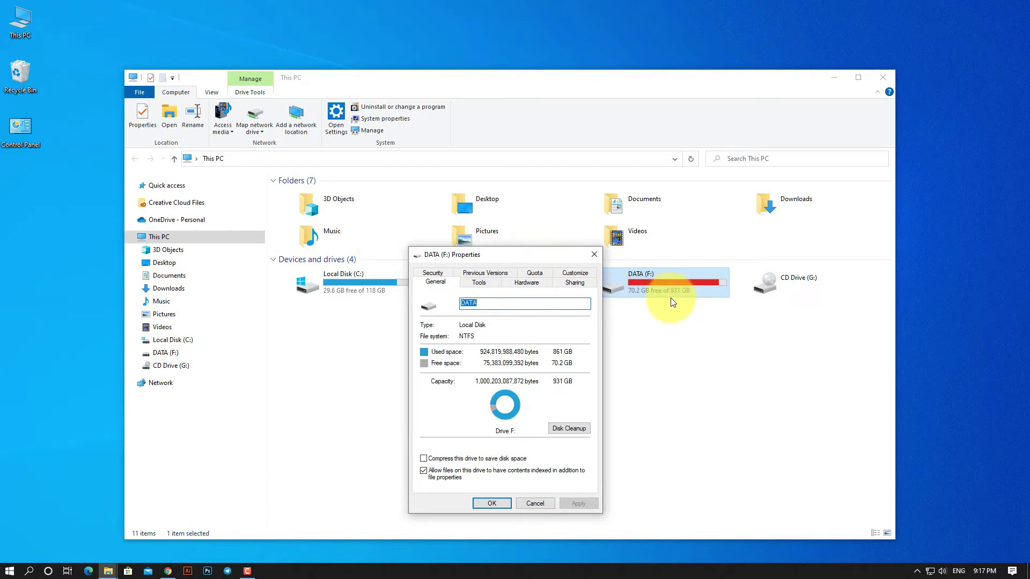
left_click_drag(521, 256, 524, 255)
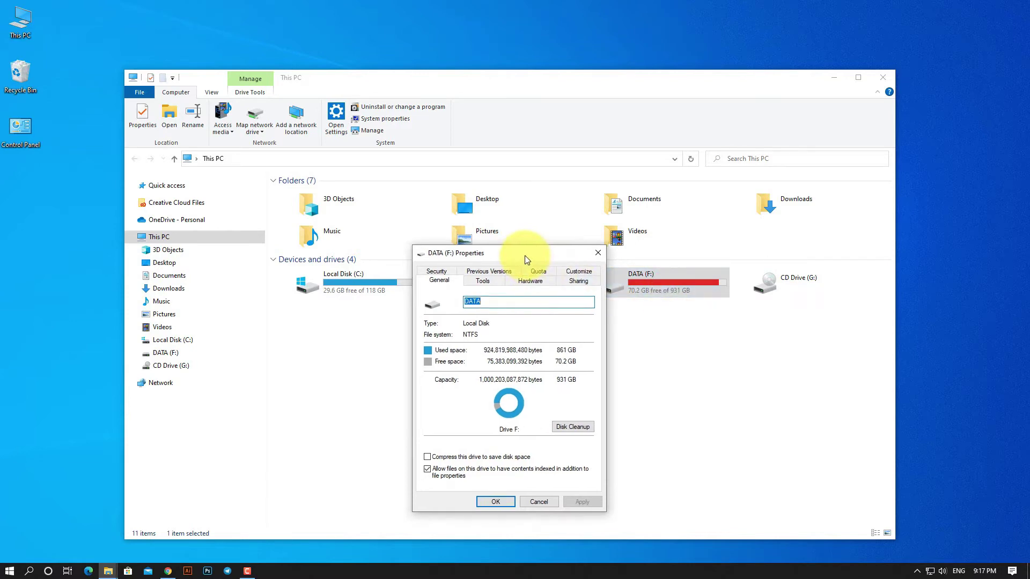
- Start Disk Cleanup for the DATA (F:) drive and move its window clear of the Properties dialog
left_click(569, 426)
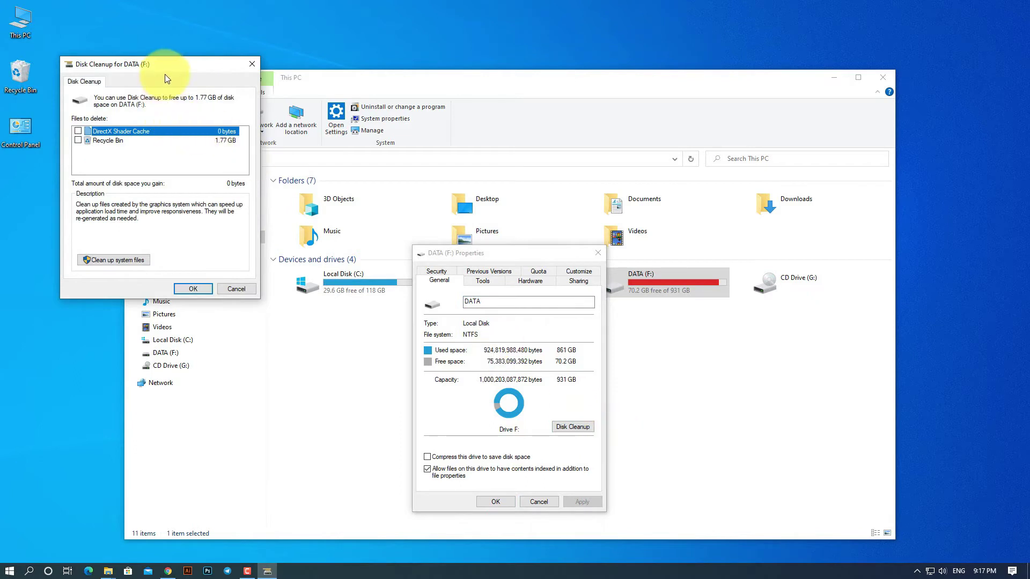
left_click_drag(163, 66, 857, 243)
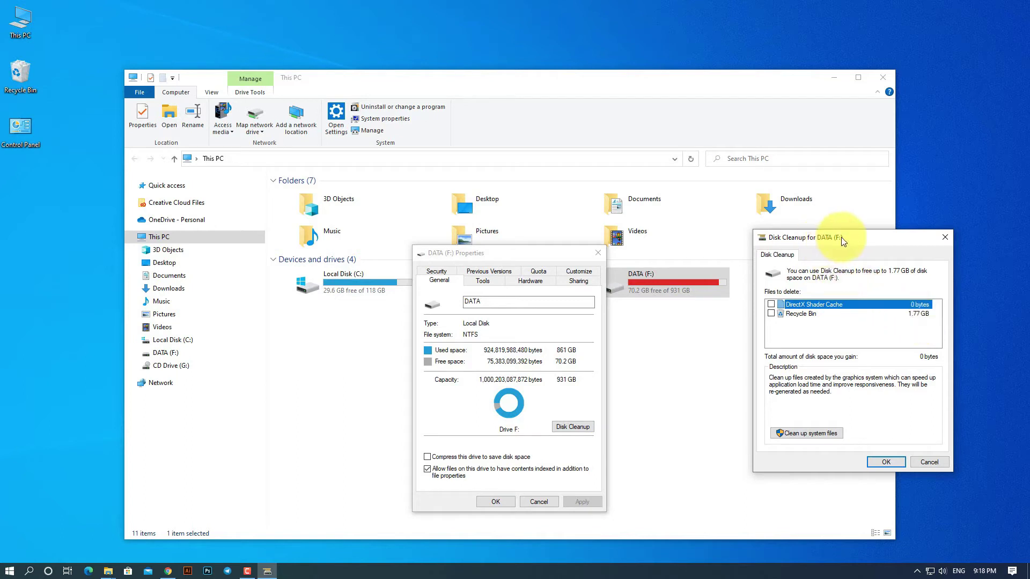
left_click_drag(842, 241, 845, 274)
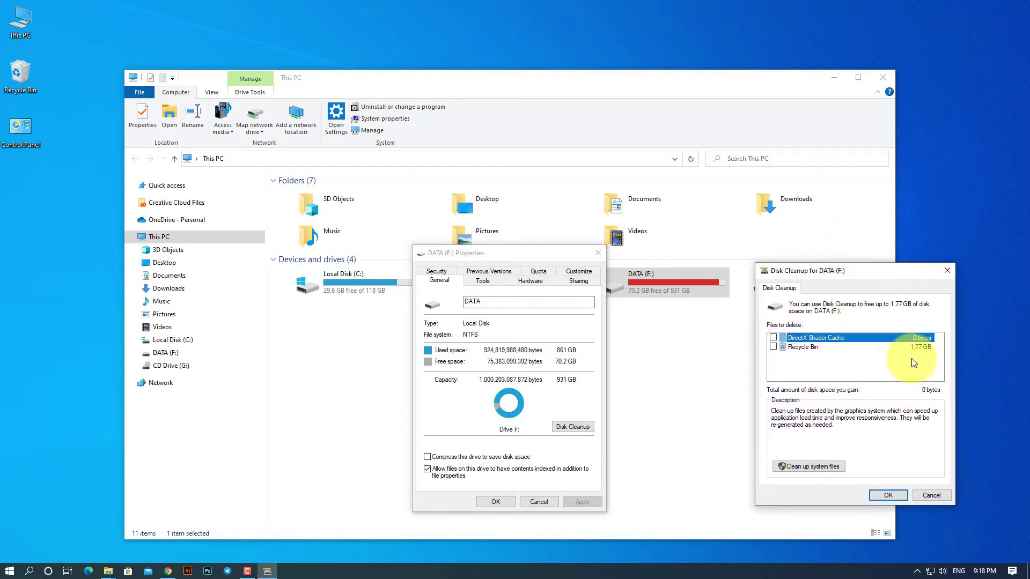
- Mark Recycle Bin and DirectX Shader Cache for deletion in the standard Disk Cleanup list
left_click(773, 347)
left_click(773, 337)
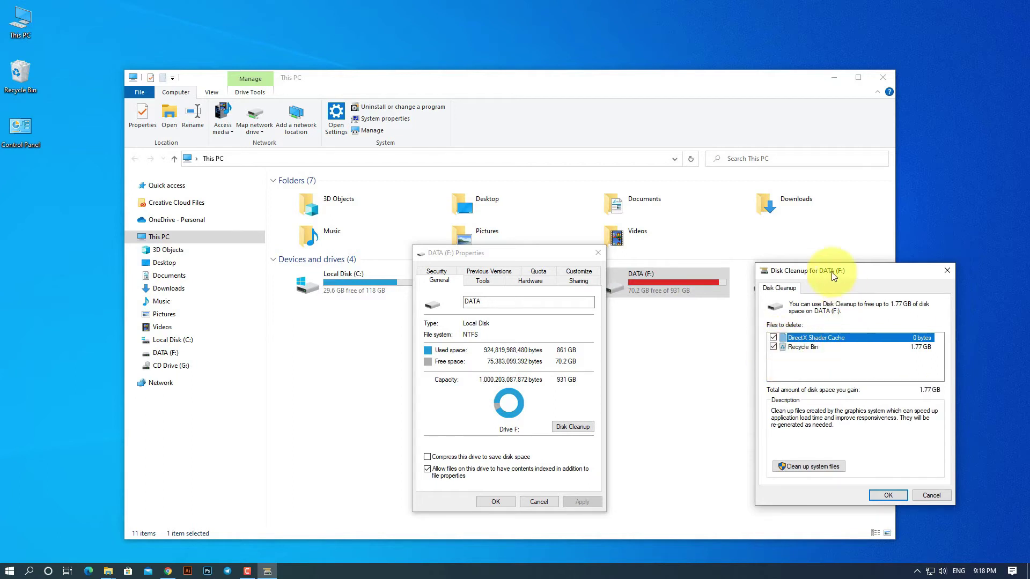
mouse_move(851, 272)
left_mouse_down()
mouse_move(865, 269)
mouse_move(838, 268)
left_mouse_up()
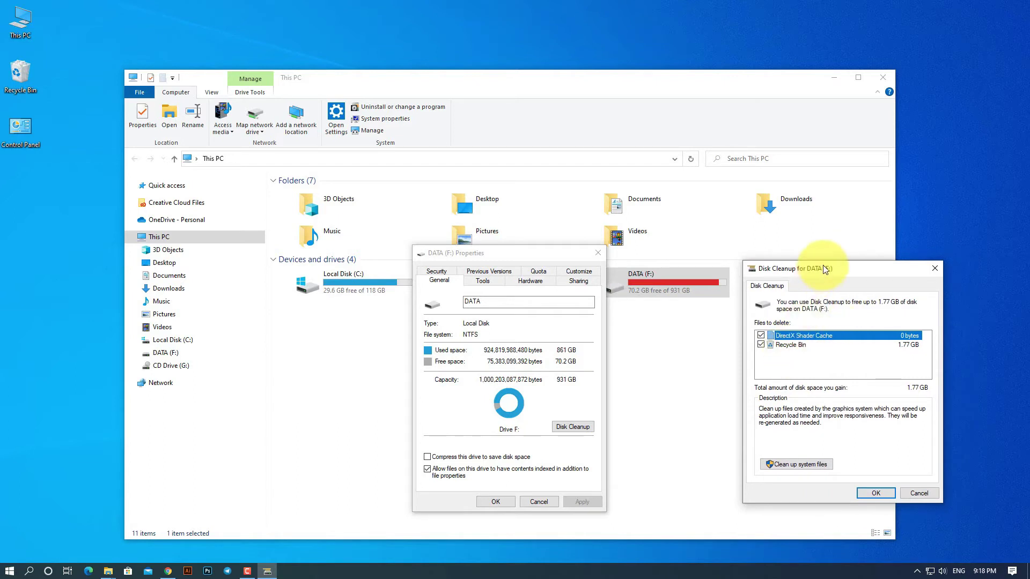
left_click_drag(846, 266, 847, 262)
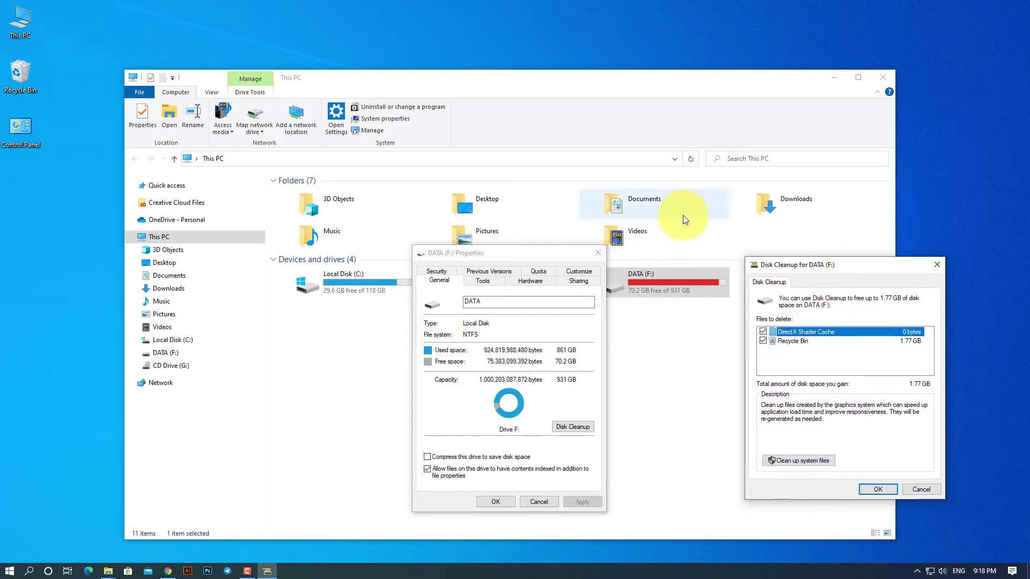
left_click(761, 332)
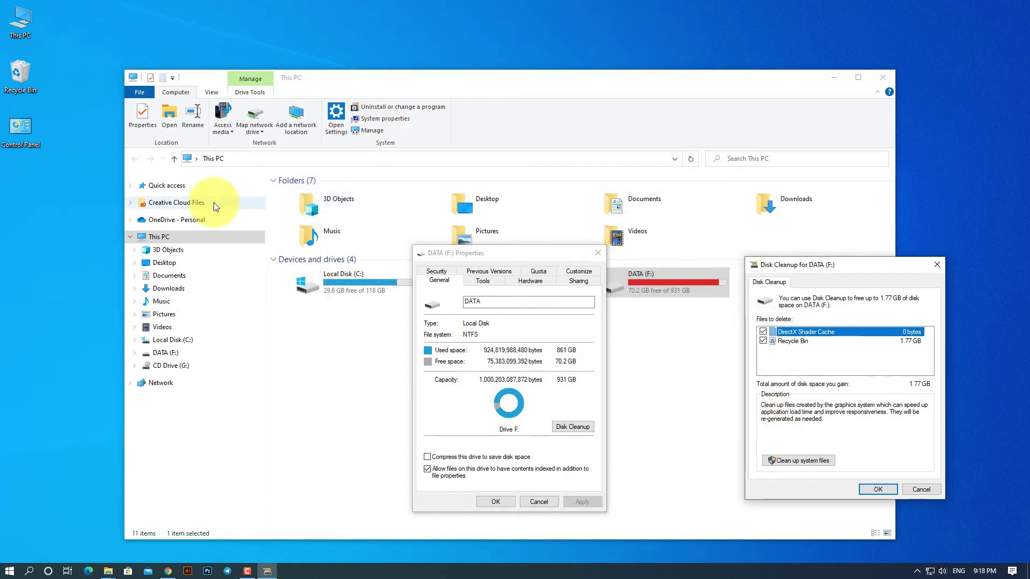
right_click(20, 83)
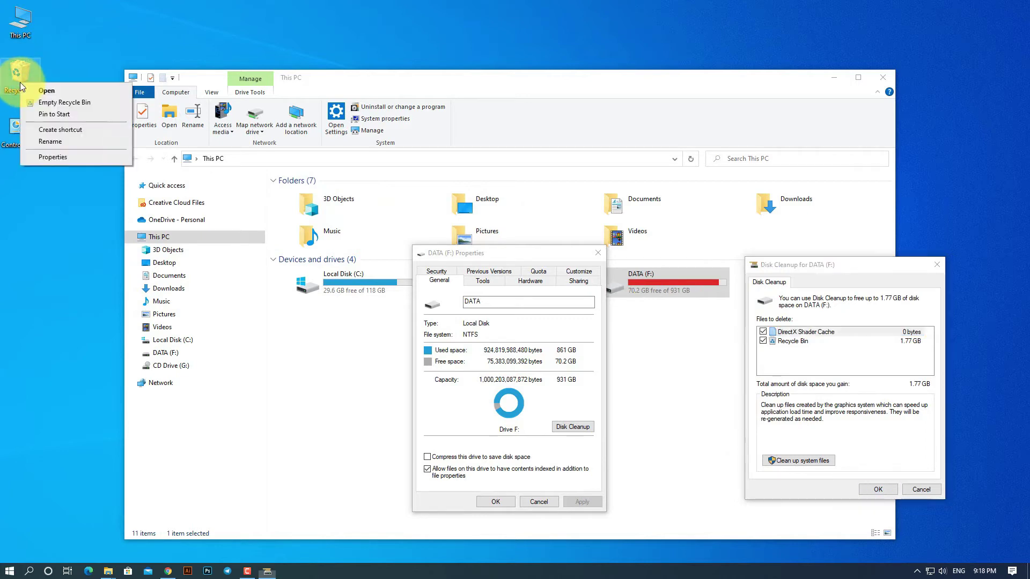
left_click(63, 103)
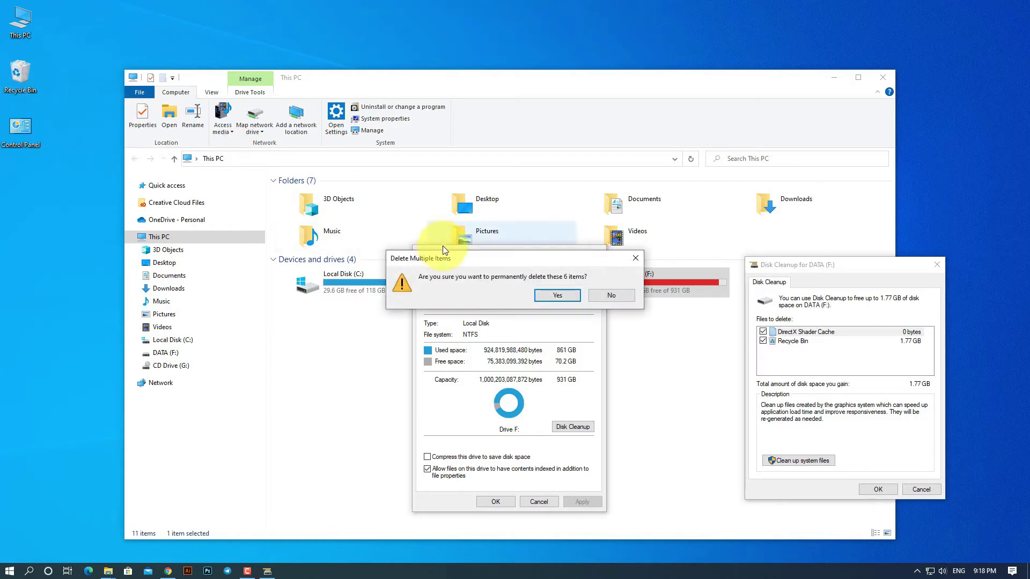
left_click_drag(475, 265, 203, 296)
left_click(36, 85)
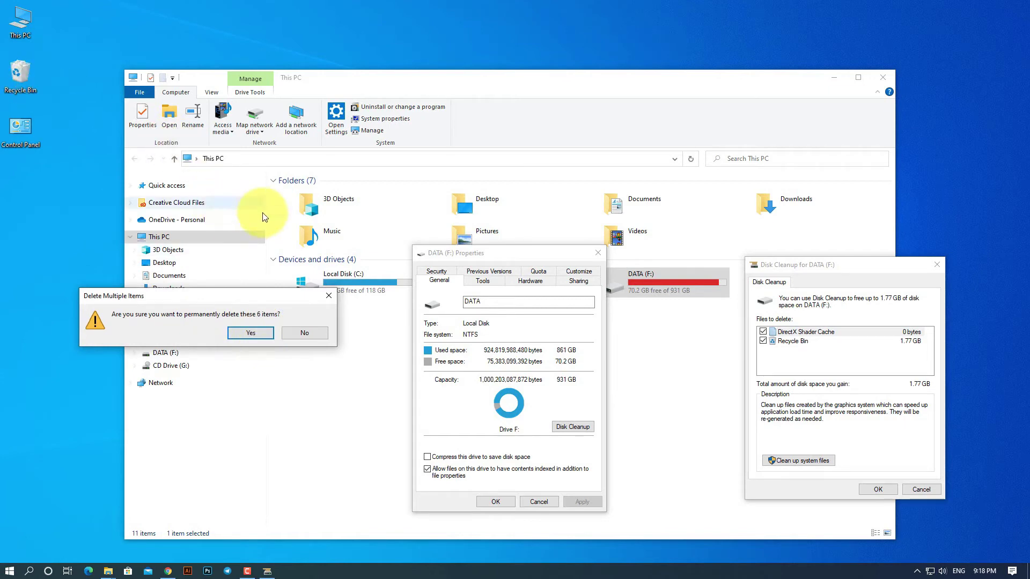
left_click_drag(259, 303, 253, 312)
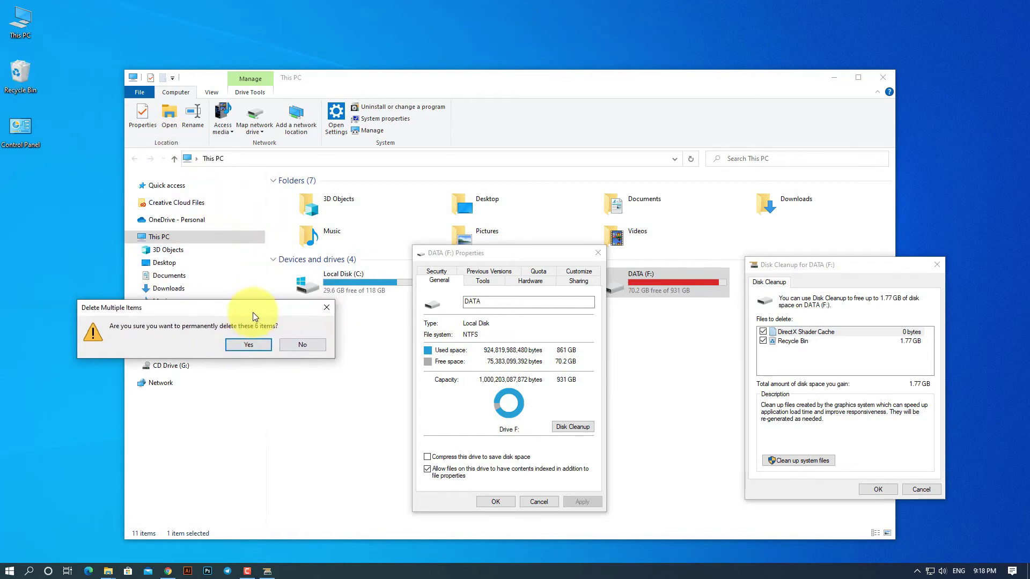
left_click(303, 346)
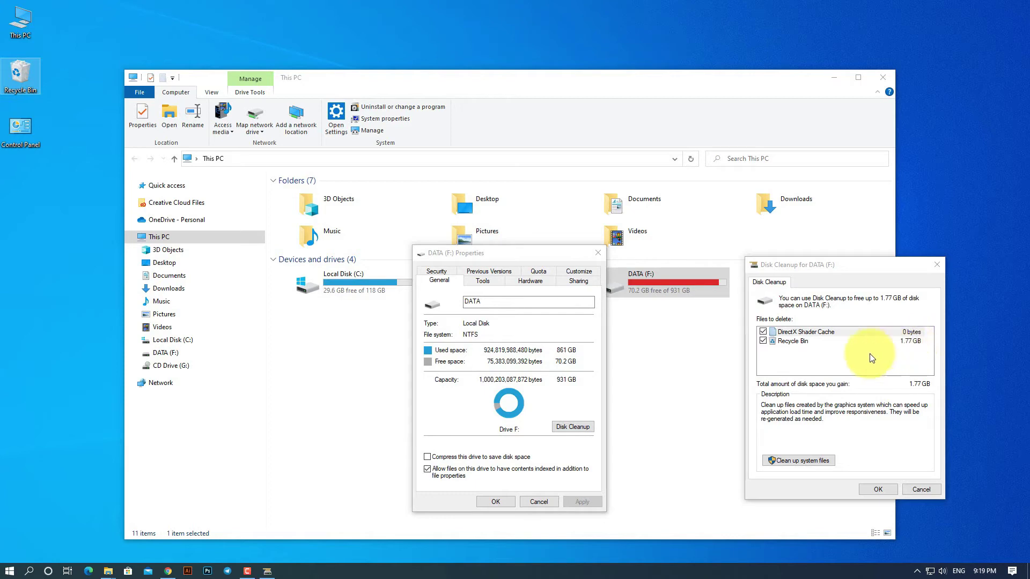
- Switch Disk Cleanup for DATA (F:) to cleaning up system files and move the new window beside the Properties dialog
left_click(845, 265)
mouse_move(839, 266)
left_mouse_down()
mouse_move(877, 265)
mouse_move(848, 265)
left_mouse_up()
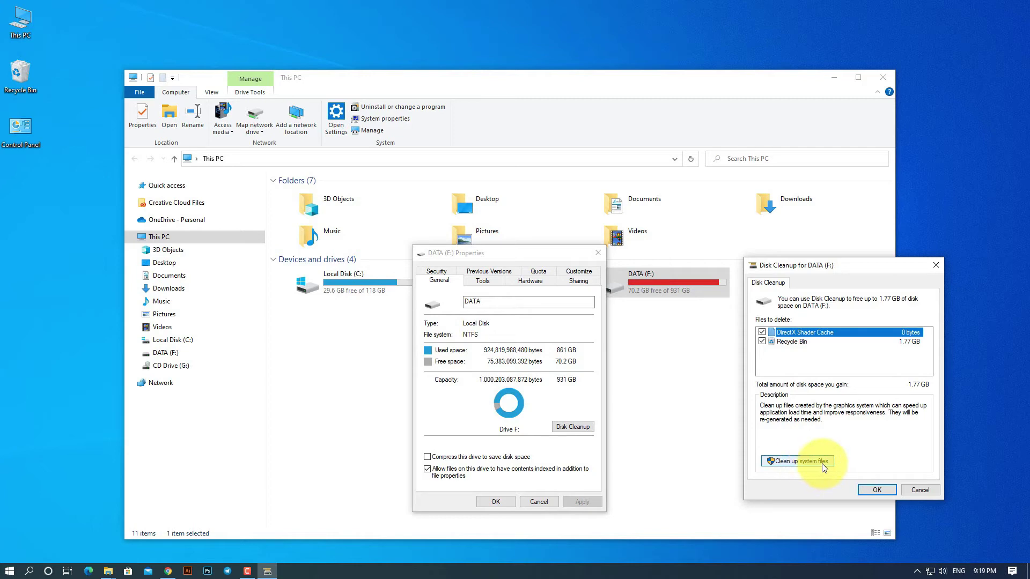
left_click(796, 465)
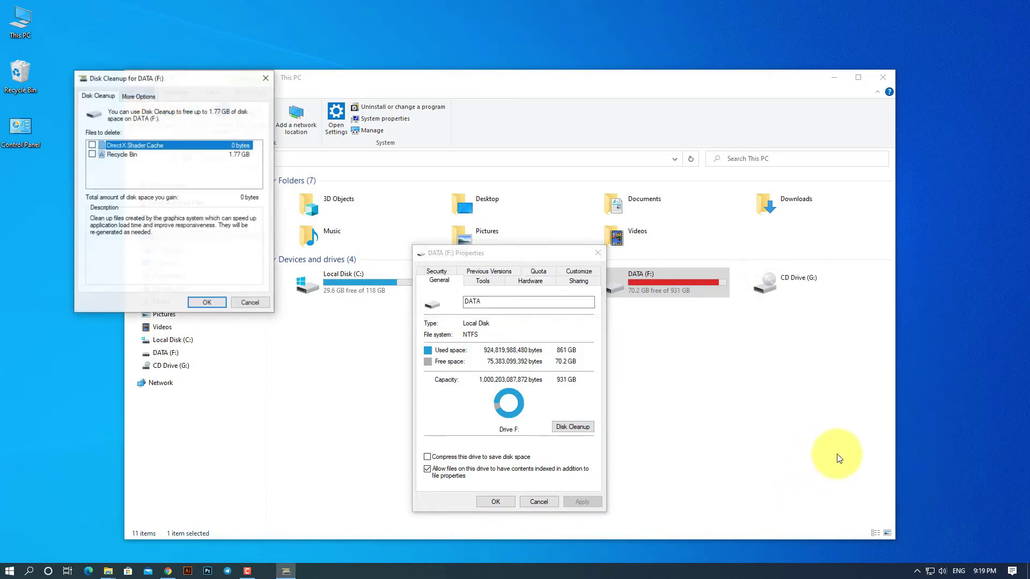
left_click_drag(192, 77, 817, 222)
- Select DirectX Shader Cache and Recycle Bin for cleanup on DATA (F:) and permanently delete these files
left_click(737, 277)
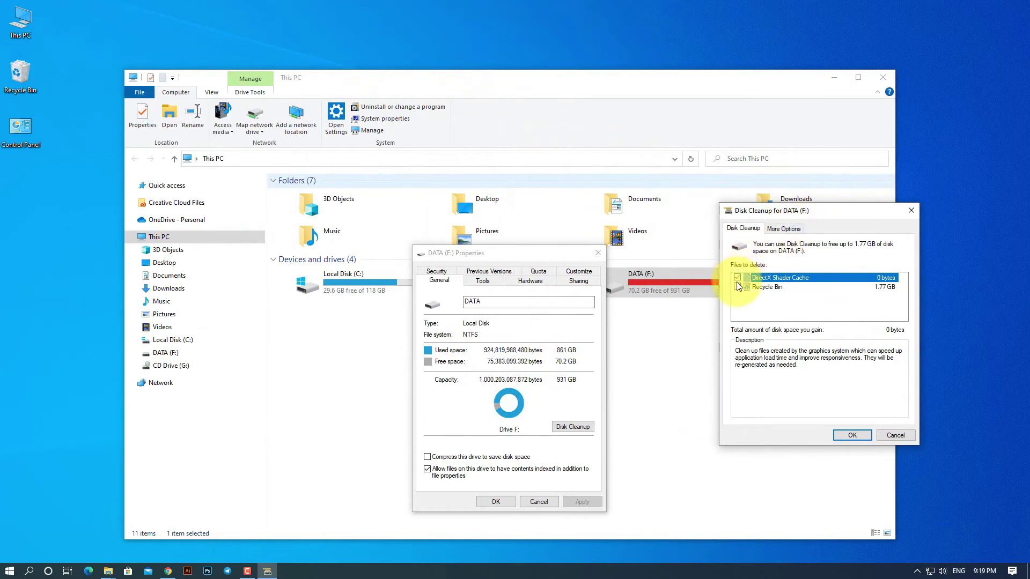
left_click(737, 287)
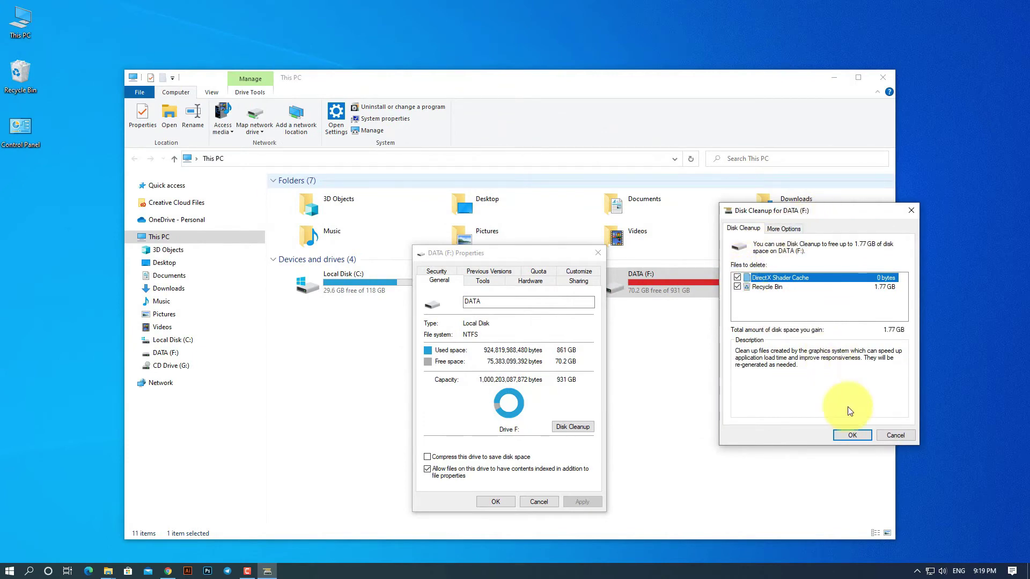
left_click(851, 440)
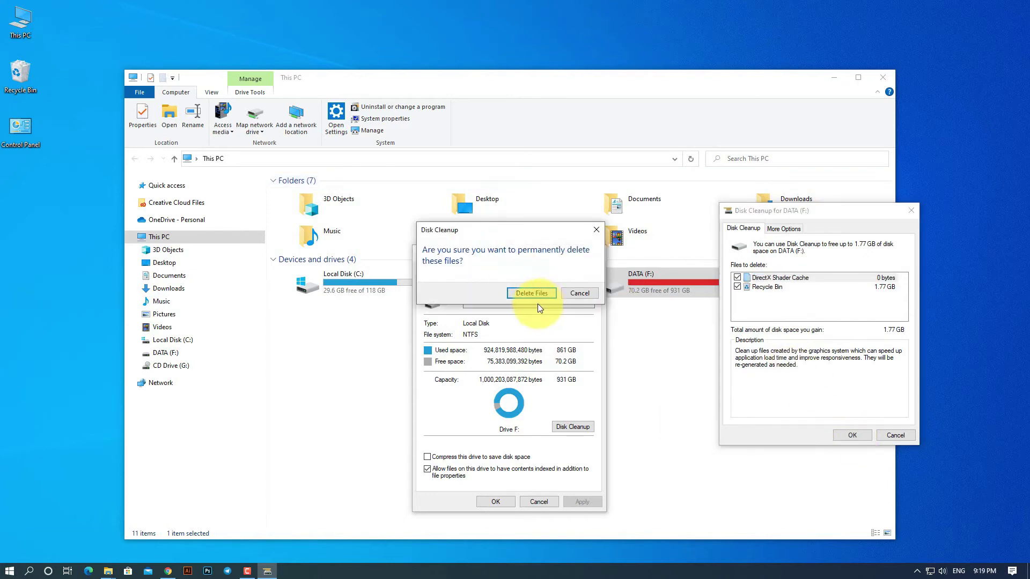
left_click(529, 295)
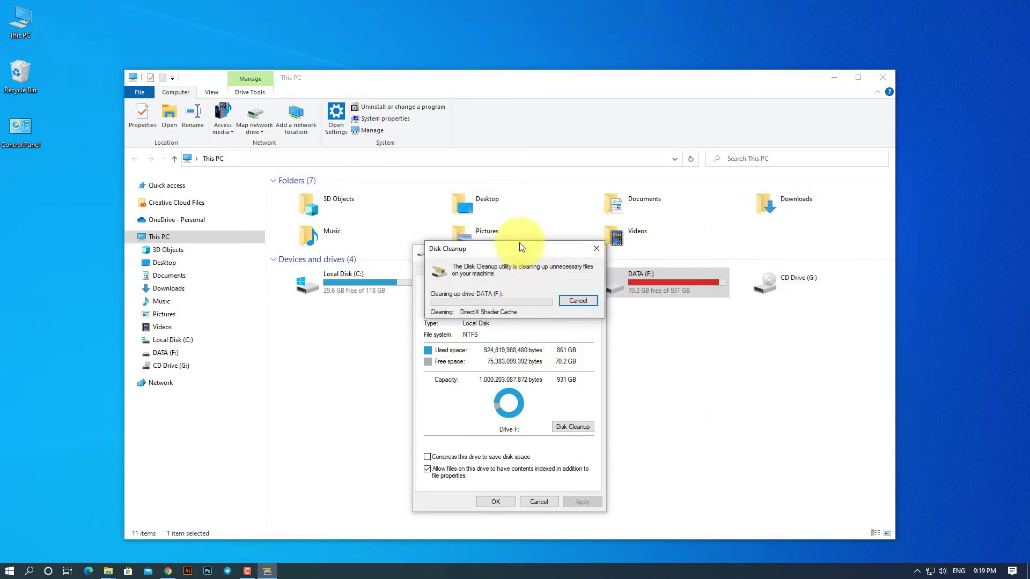
left_click_drag(521, 247, 721, 337)
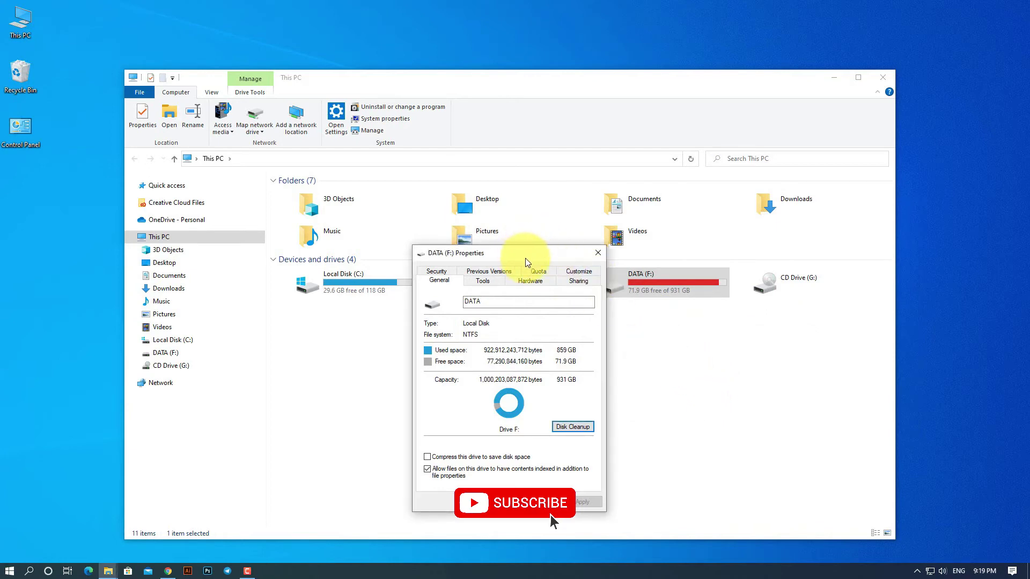
- Close the DATA (F:) properties with the settings accepted and refresh the This PC view
left_click_drag(528, 255, 537, 251)
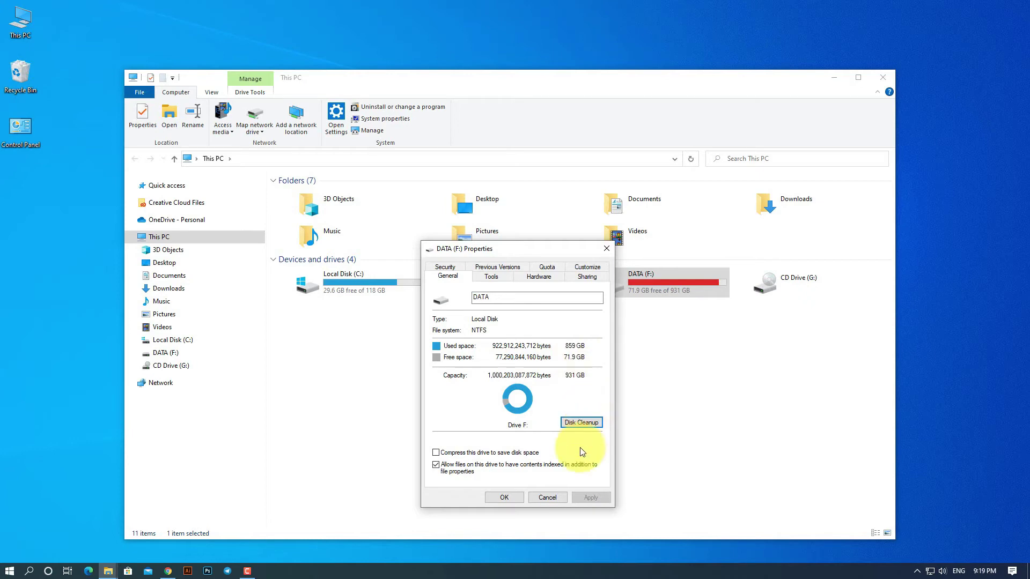
left_click(503, 499)
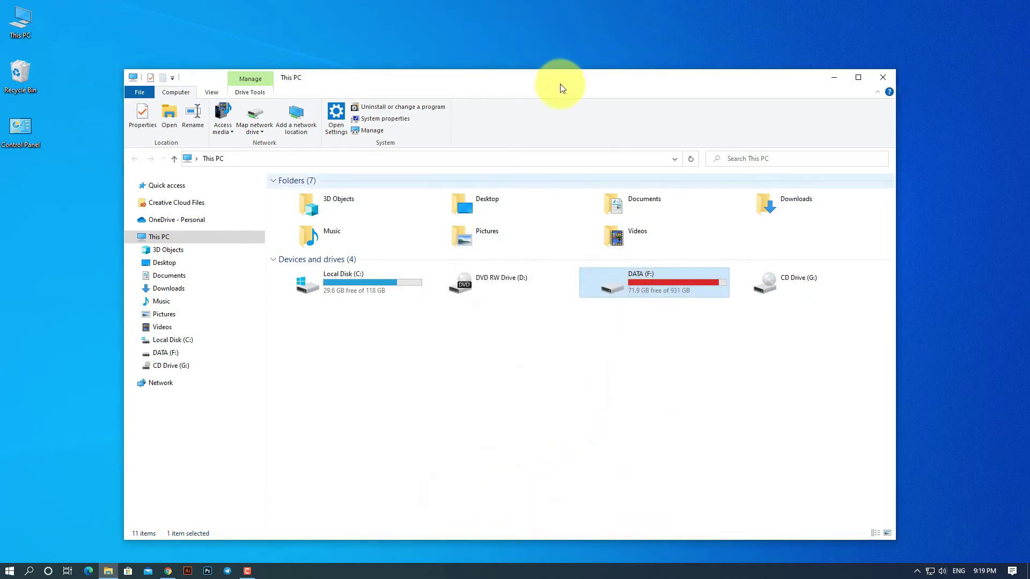
left_click(691, 159)
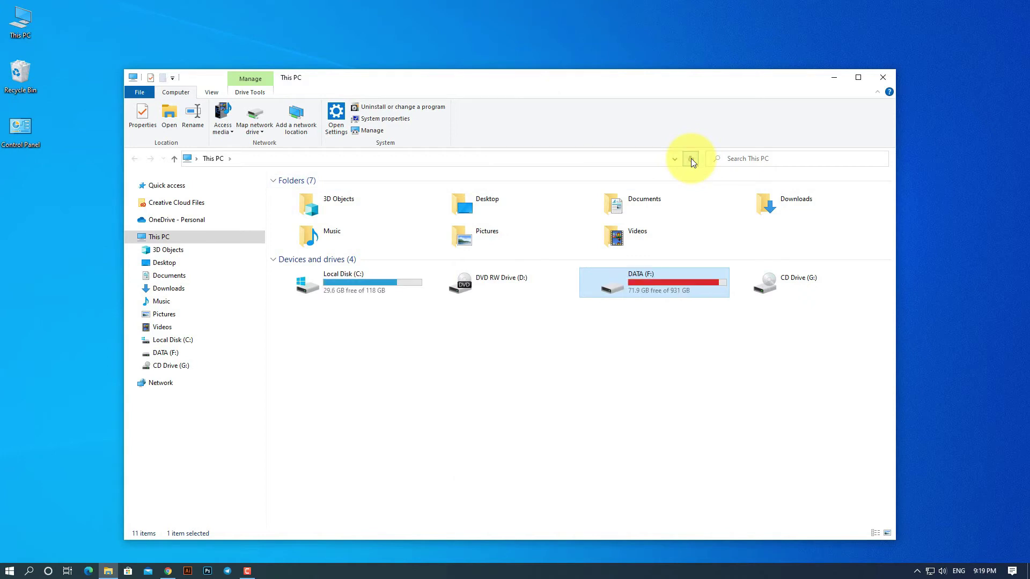
left_click(690, 159)
left_click_drag(628, 88, 692, 78)
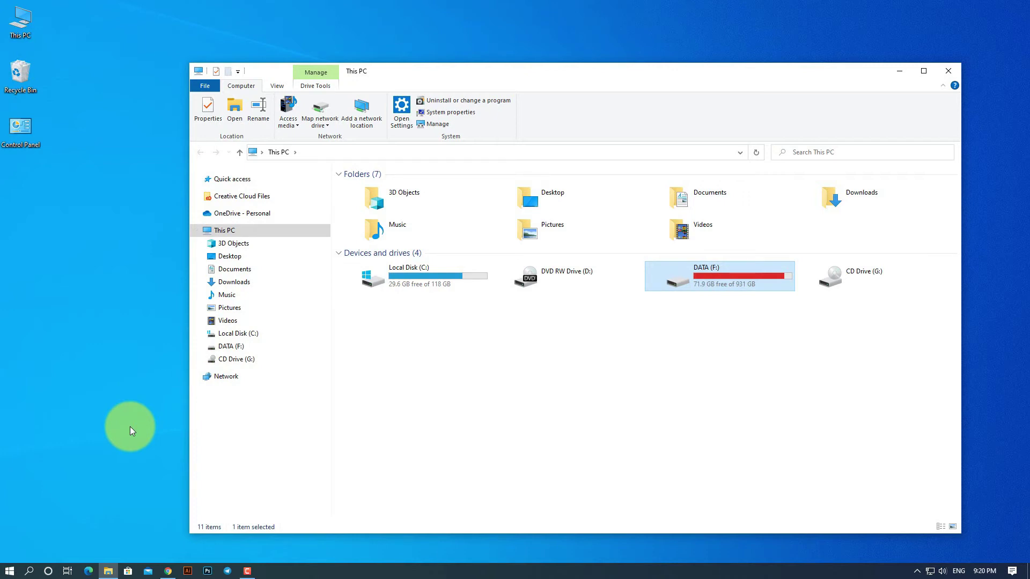
- Open the Windows Temp folder with the Run command temp
key("super+r")
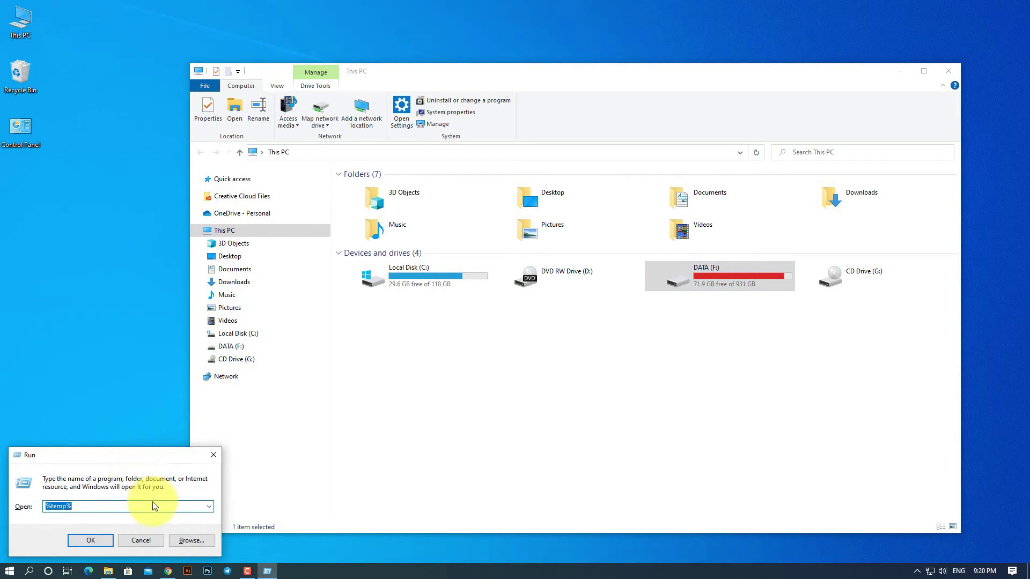
left_click_drag(161, 506, 16, 506)
type("t")
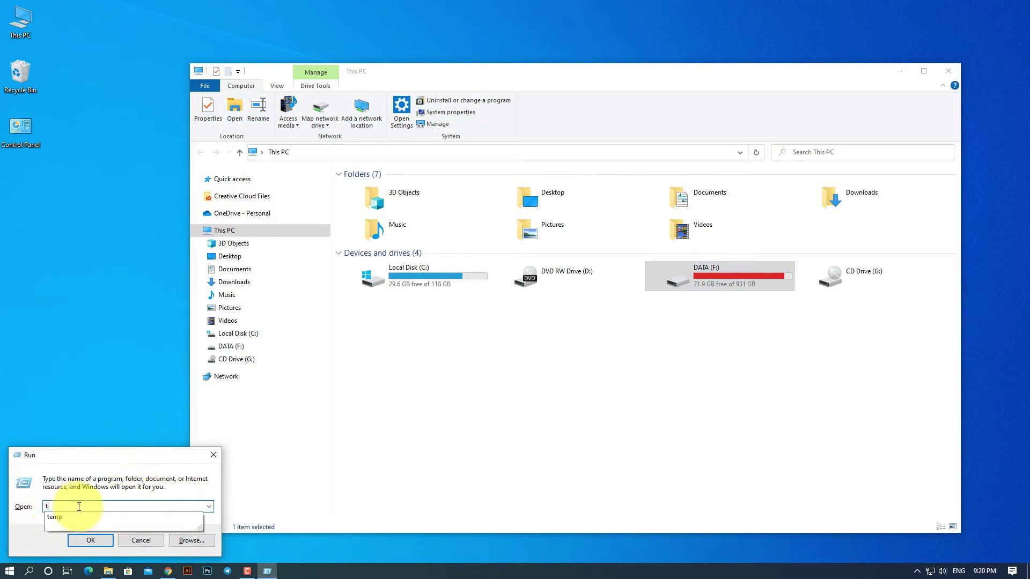
type("e")
left_click(75, 518)
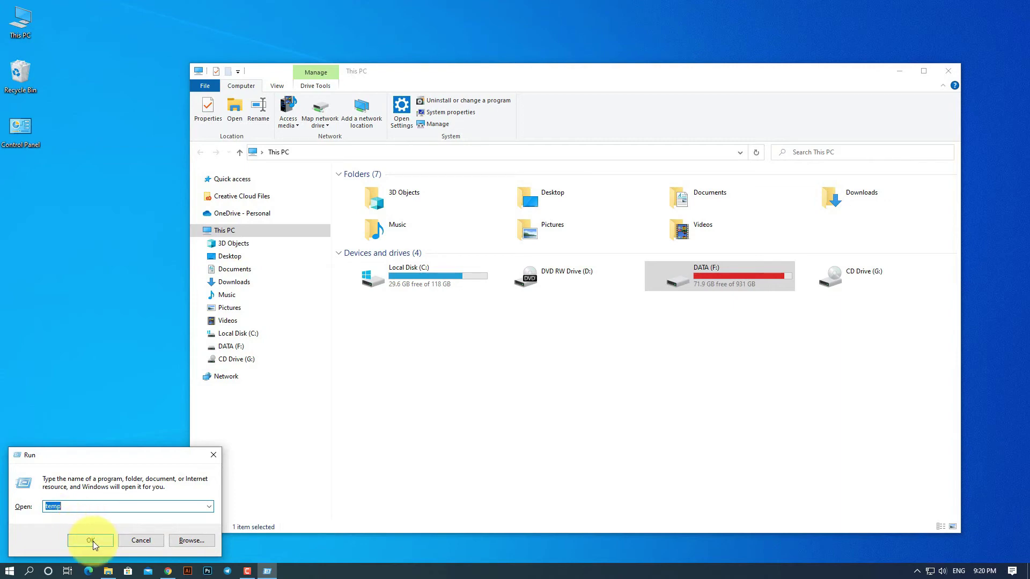
left_click(92, 540)
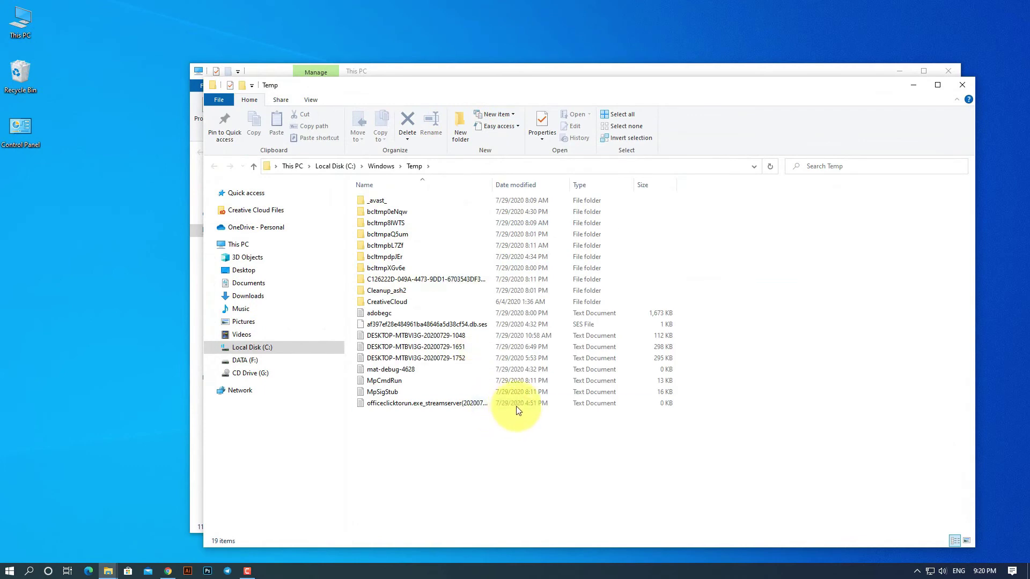
- Delete everything in the Temp folder, skipping all items that are in use or need administrator permission, and close the folder
key("ctrl+a")
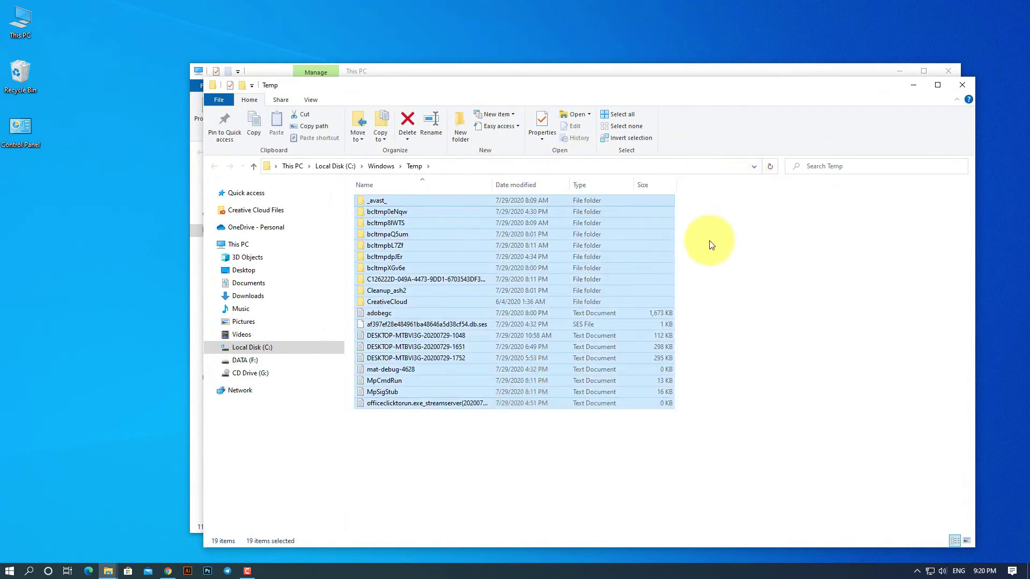
key("Delete")
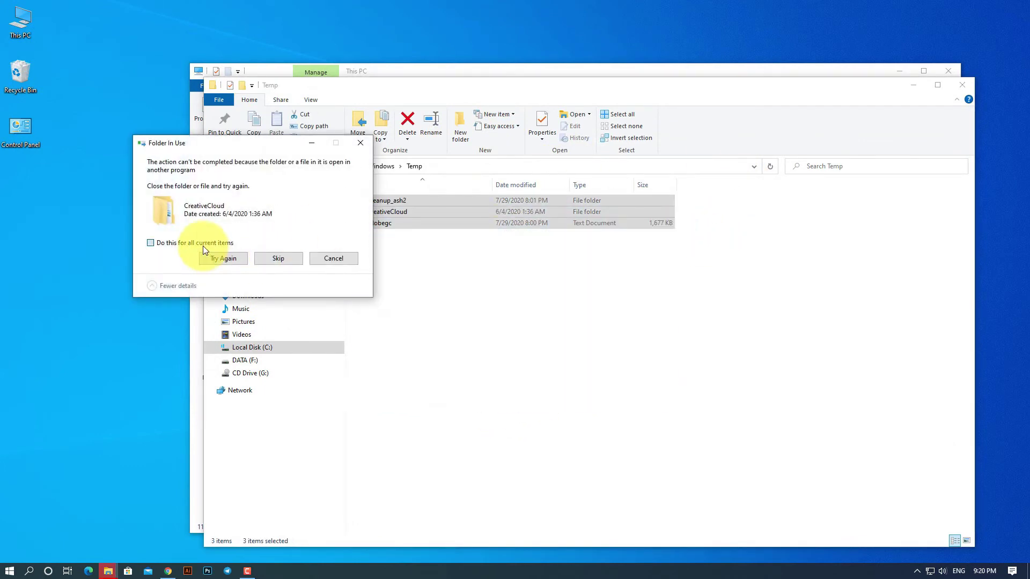
left_click(202, 244)
left_click(285, 259)
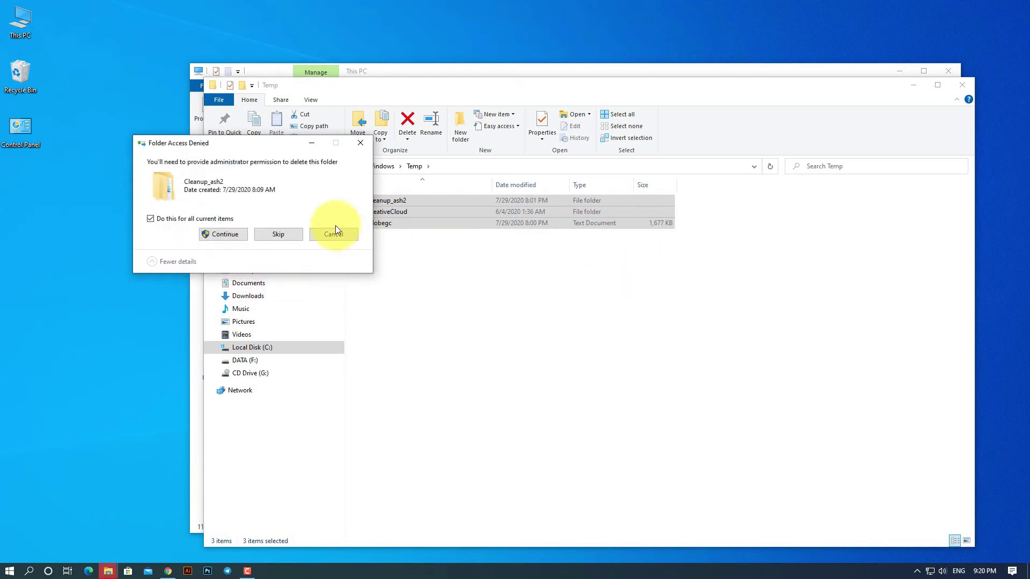
left_click(264, 236)
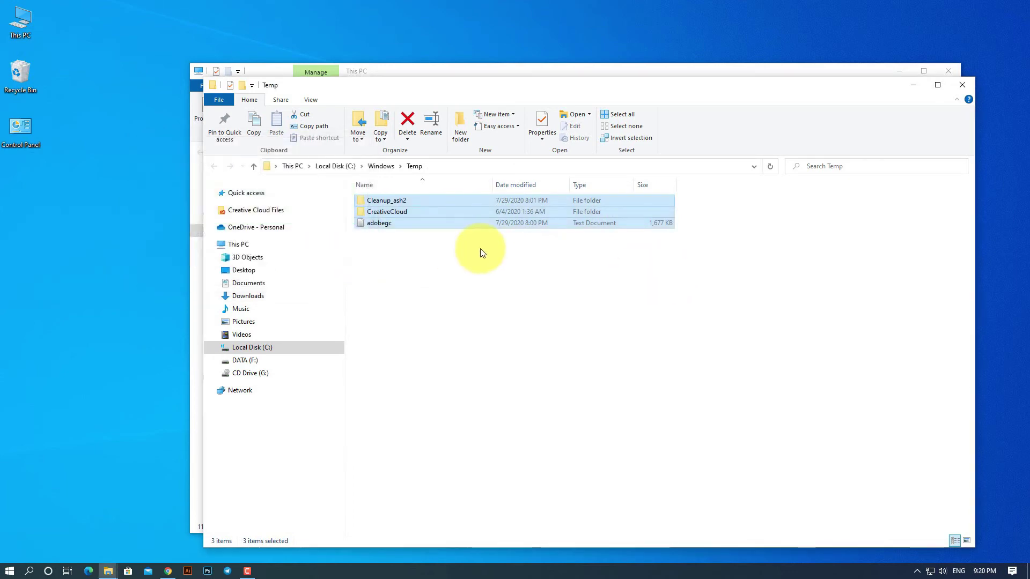
left_click(961, 86)
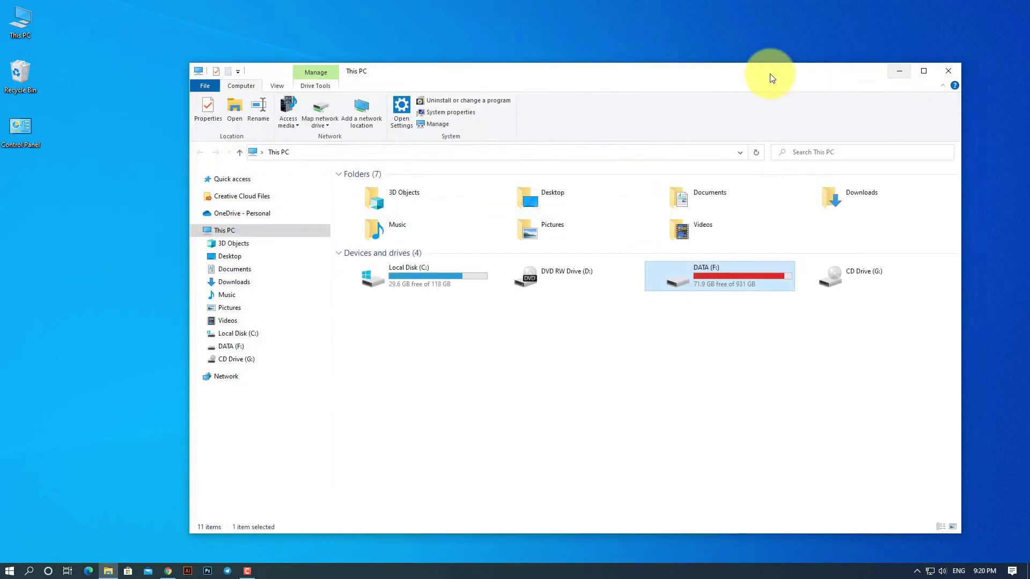
- Empty the Recycle Bin with permanent deletion confirmed and refresh the This PC view
right_click(22, 68)
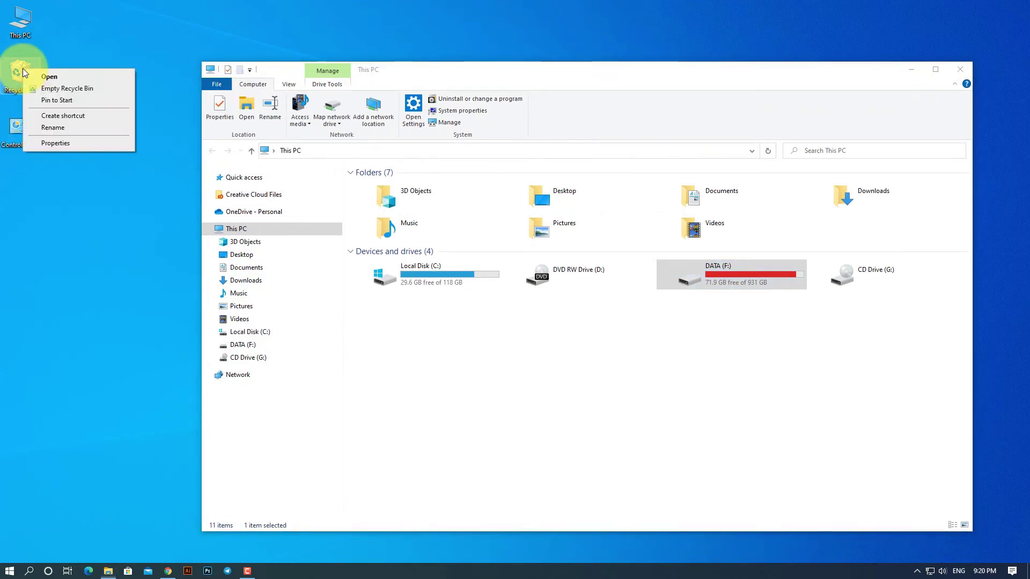
left_click(56, 89)
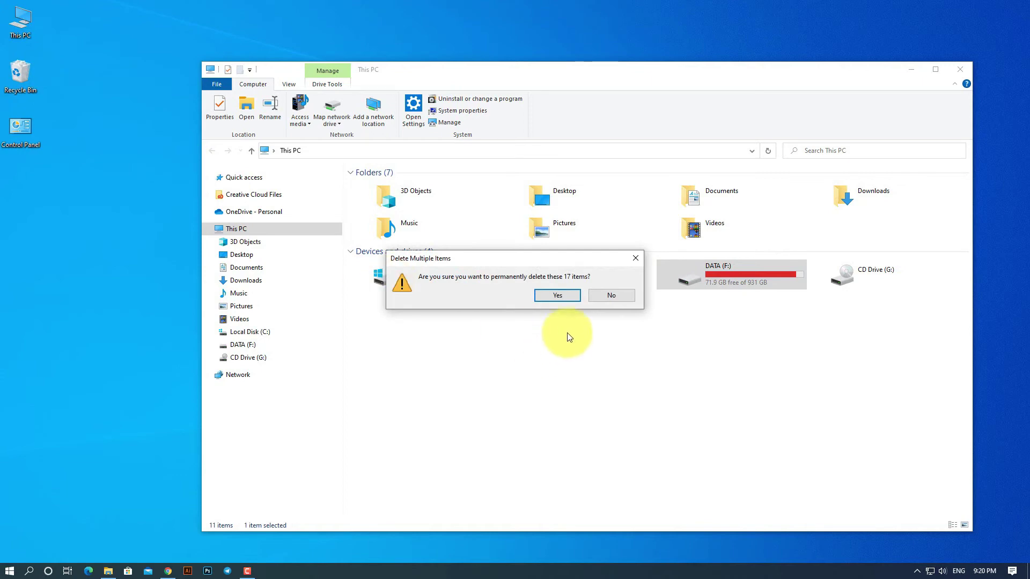
left_click(555, 297)
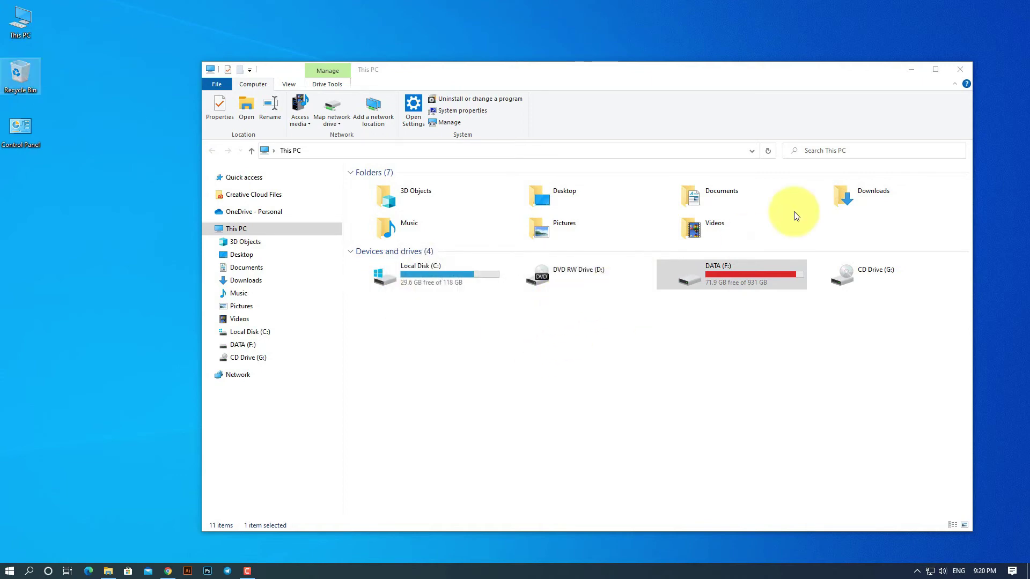
left_click(770, 150)
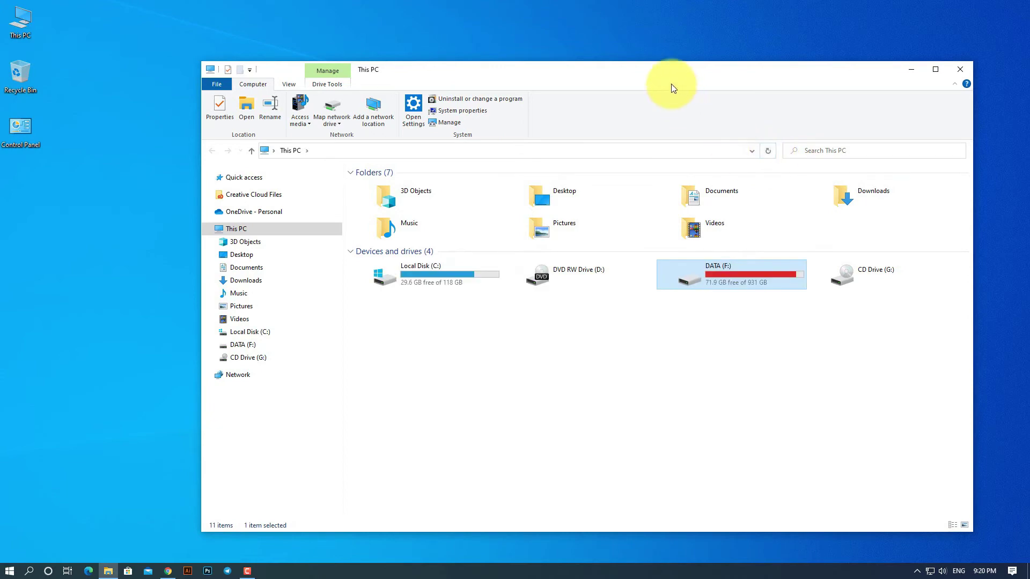
left_click_drag(674, 88, 665, 93)
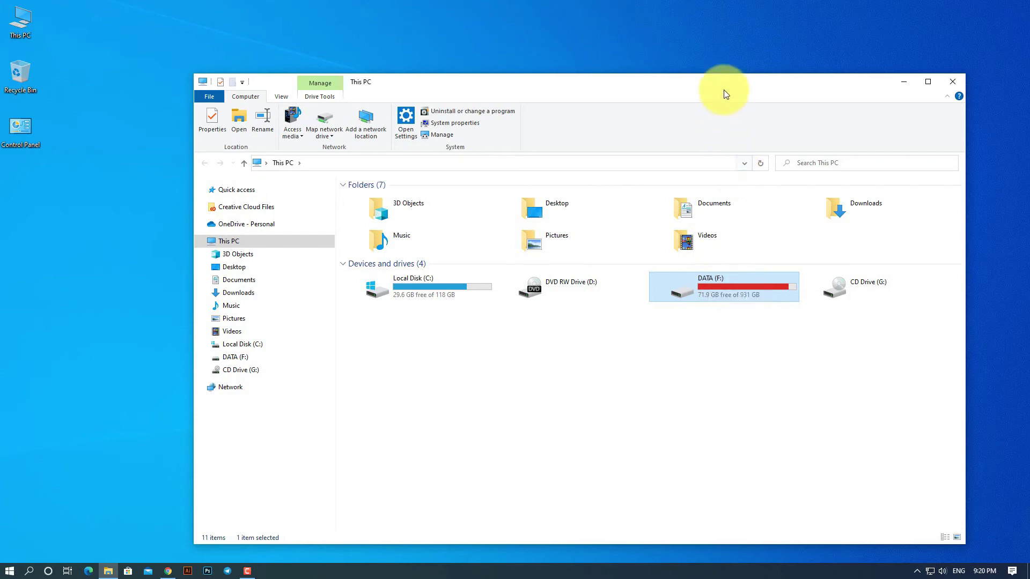
left_click_drag(725, 89, 723, 95)
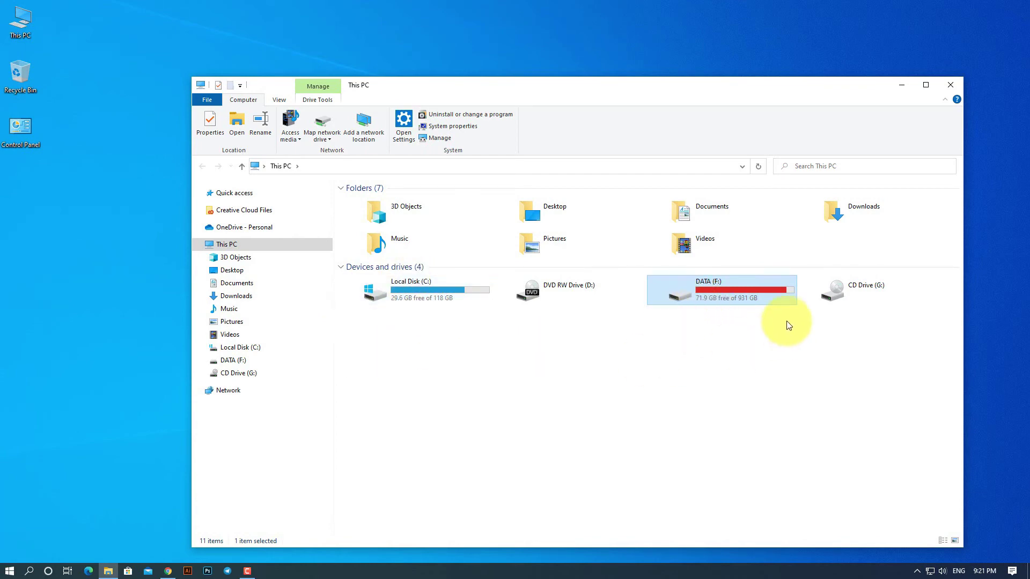
left_click_drag(671, 83, 684, 80)
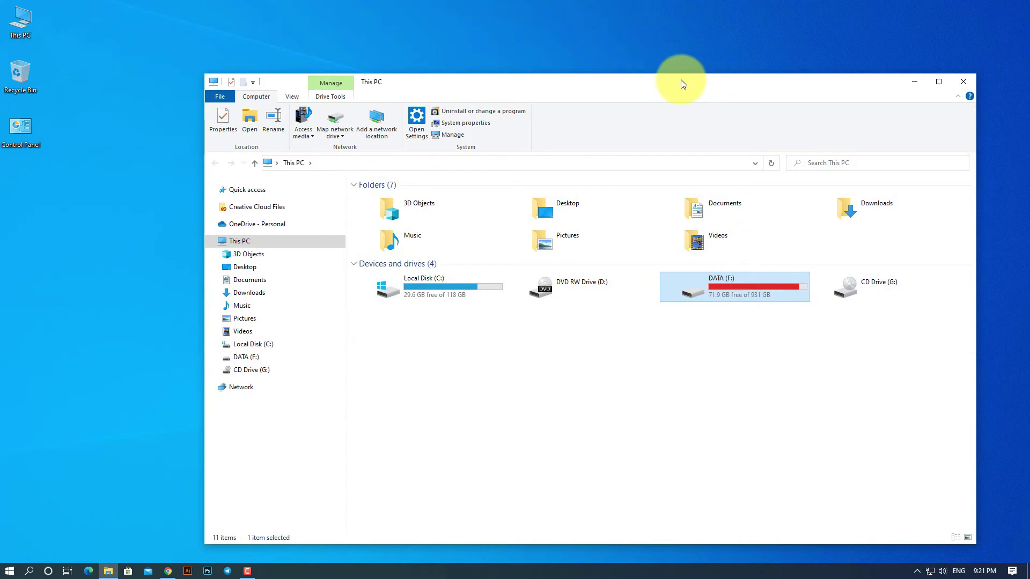
left_click(128, 84)
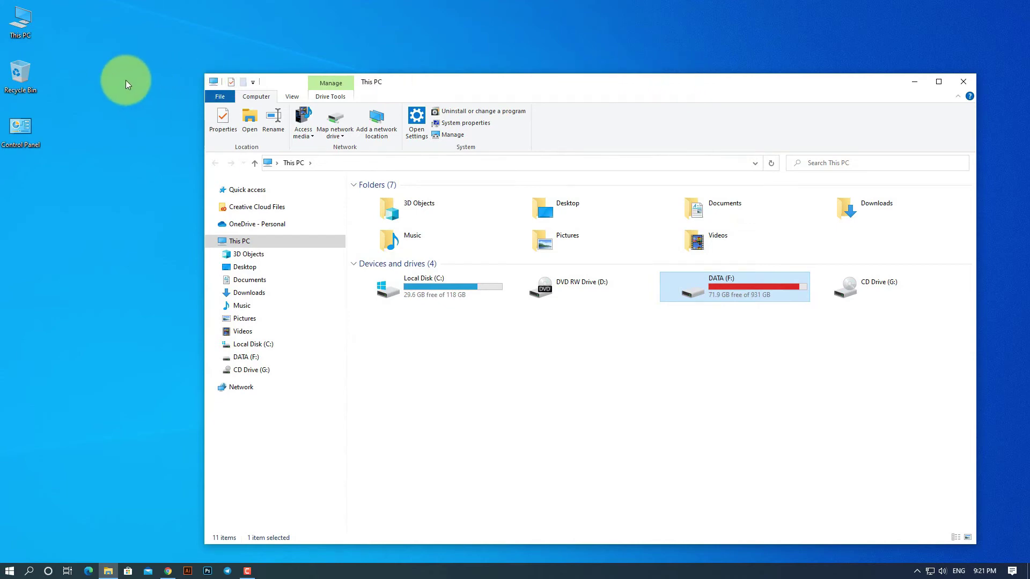
- Open Computer Management for This PC and show the DATA (F:) volume in Disk Management
right_click(24, 25)
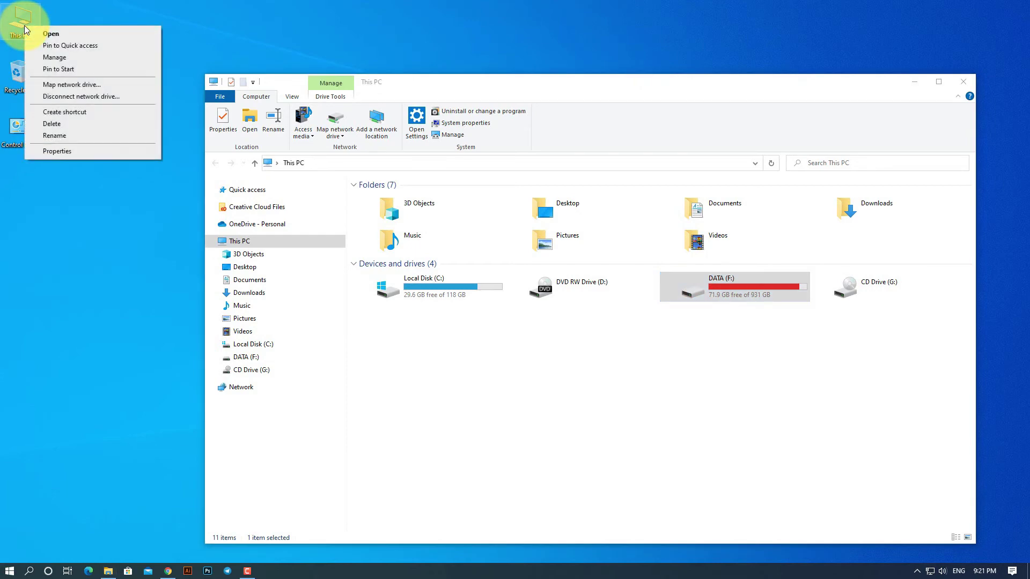
left_click(75, 60)
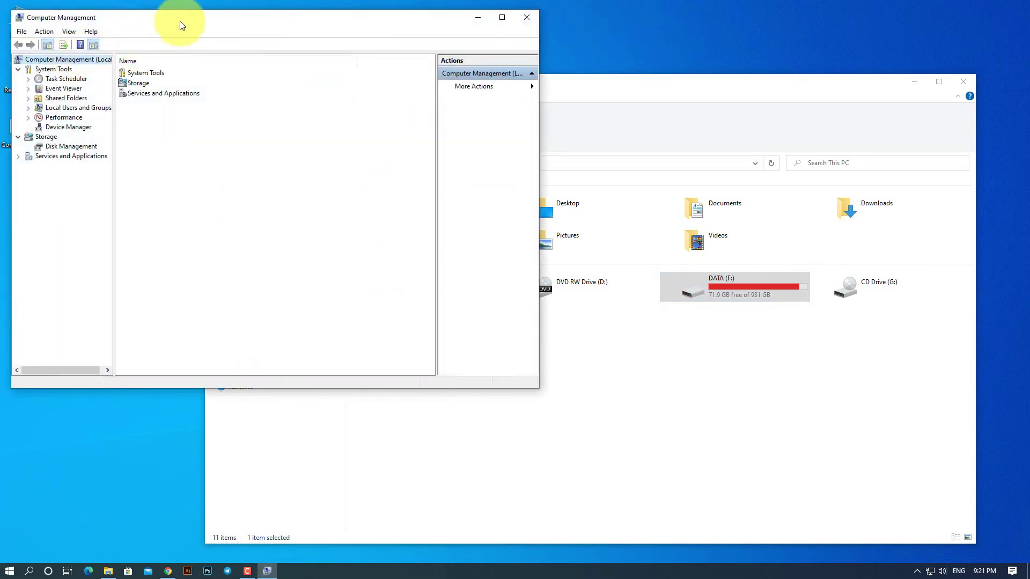
left_click_drag(184, 23, 222, 52)
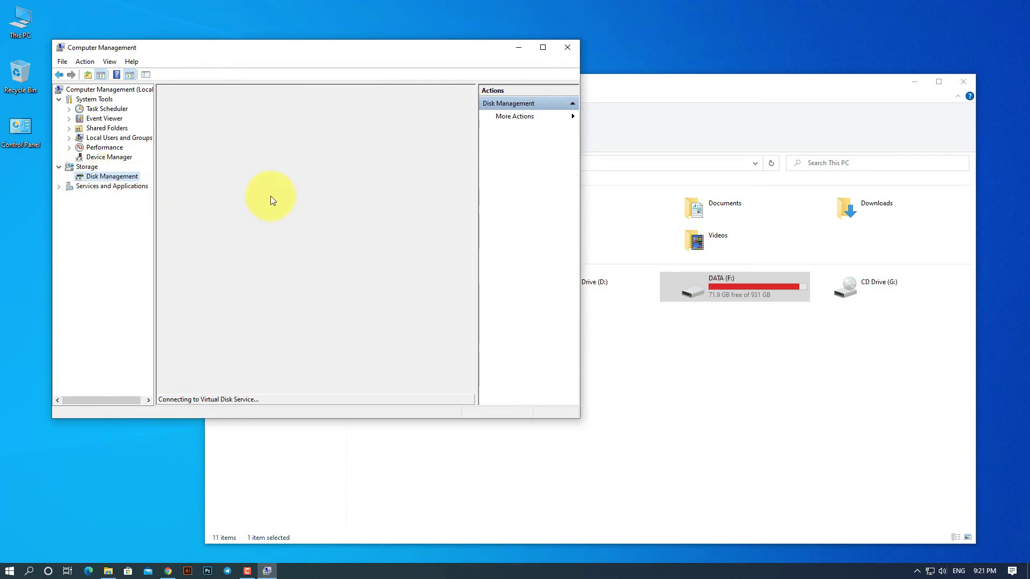
left_click_drag(327, 51, 346, 56)
left_click(358, 356)
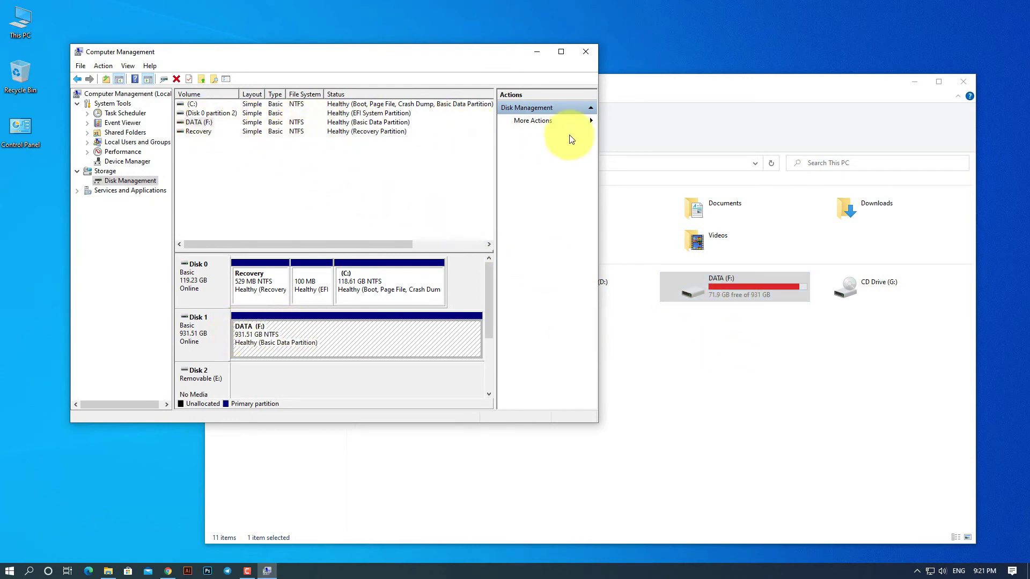
- Widen Computer Management to examine each volume's capacity, free space and percentage free, and close it
left_click_drag(598, 145, 673, 143)
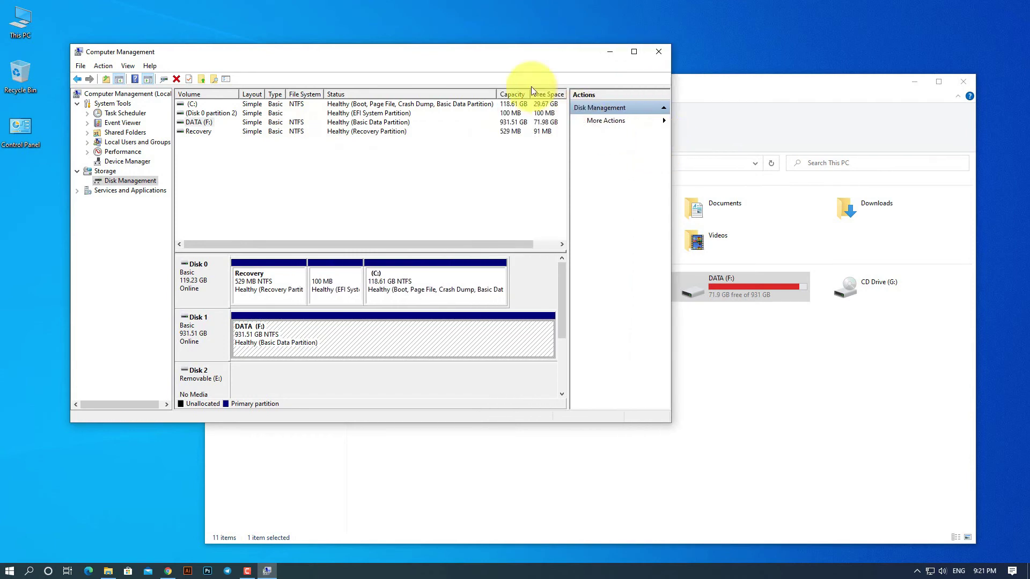
left_click_drag(511, 57, 459, 71)
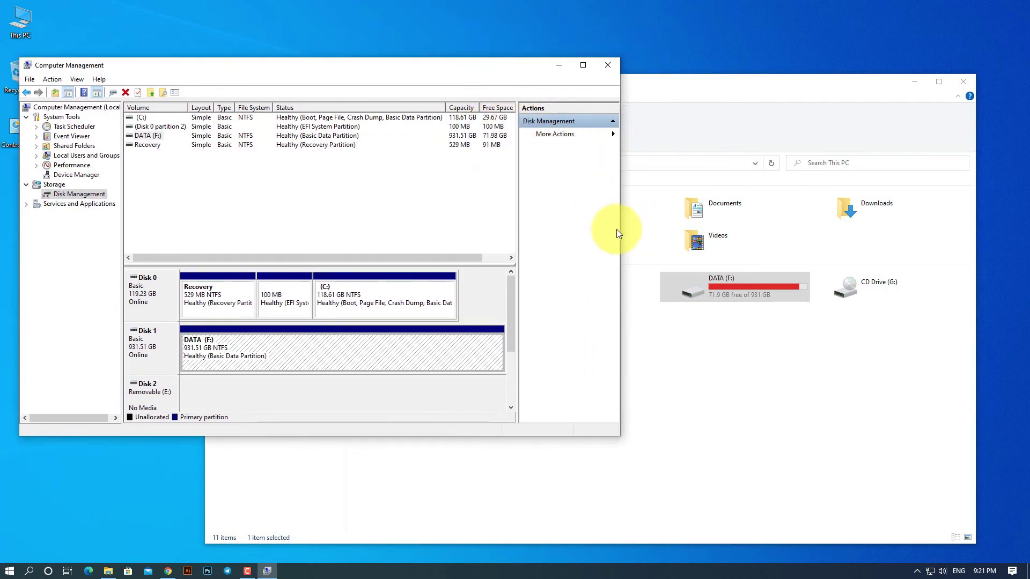
left_click_drag(622, 229, 659, 228)
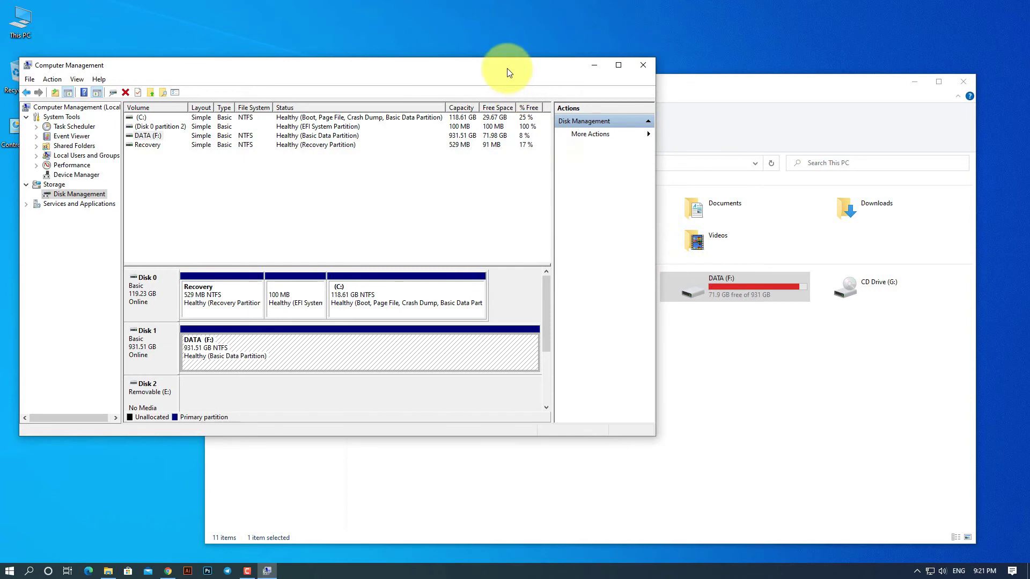
left_click_drag(506, 69, 506, 73)
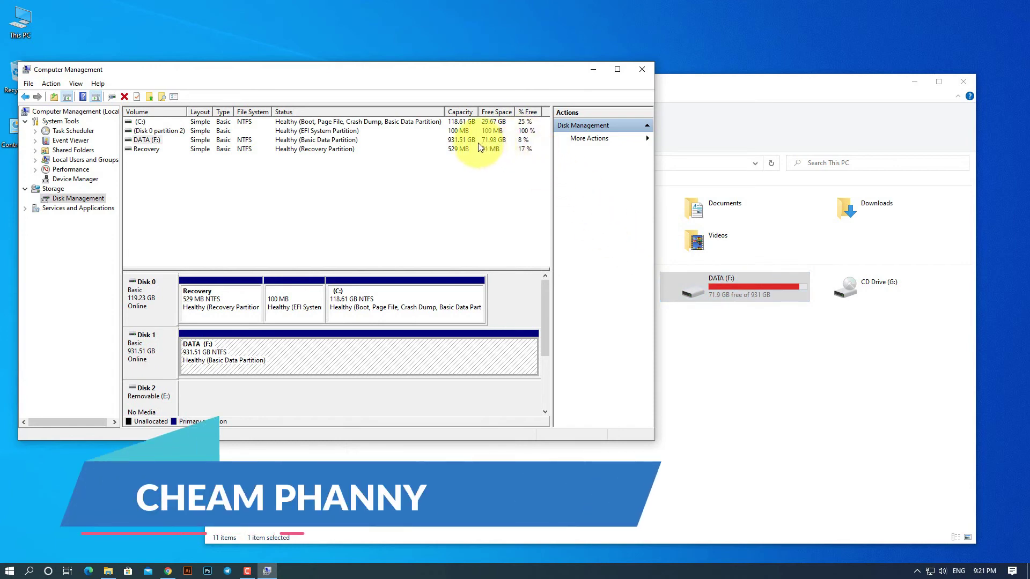
left_click_drag(462, 75, 476, 121)
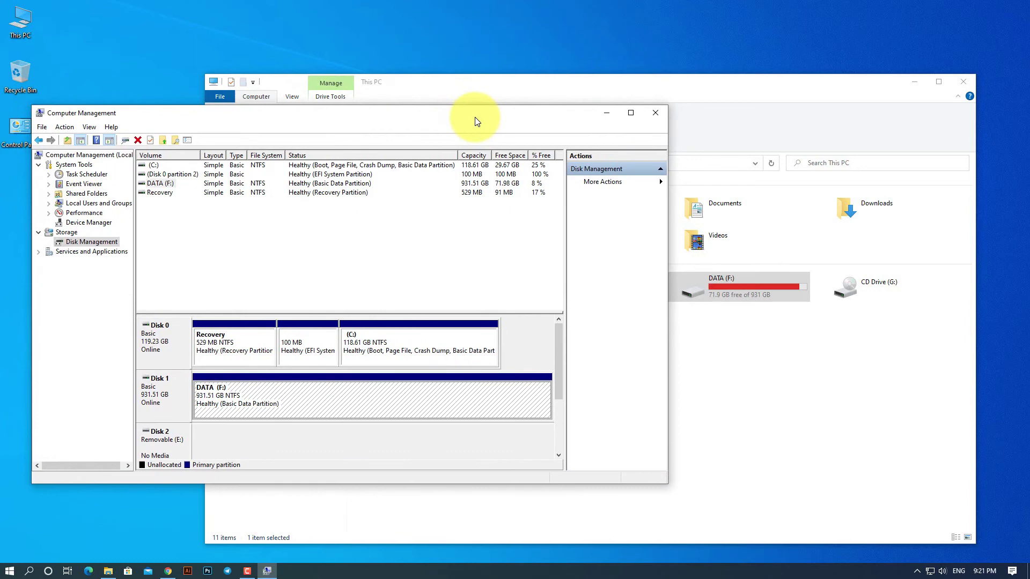
left_click_drag(476, 122, 487, 114)
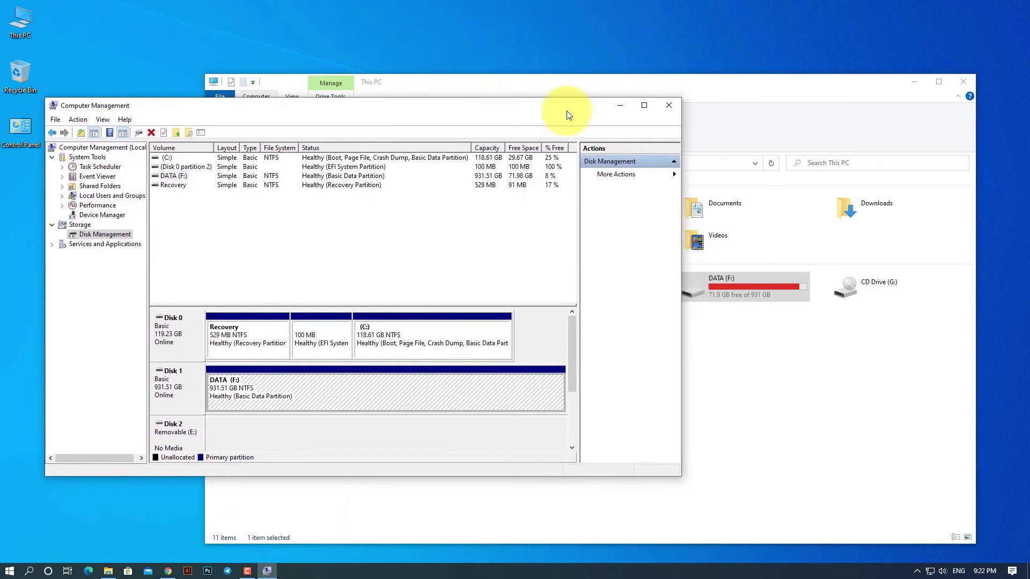
left_click(671, 108)
- Open the properties of the DATA (F:) drive and move the dialog clear of the drive's entry
right_click(735, 297)
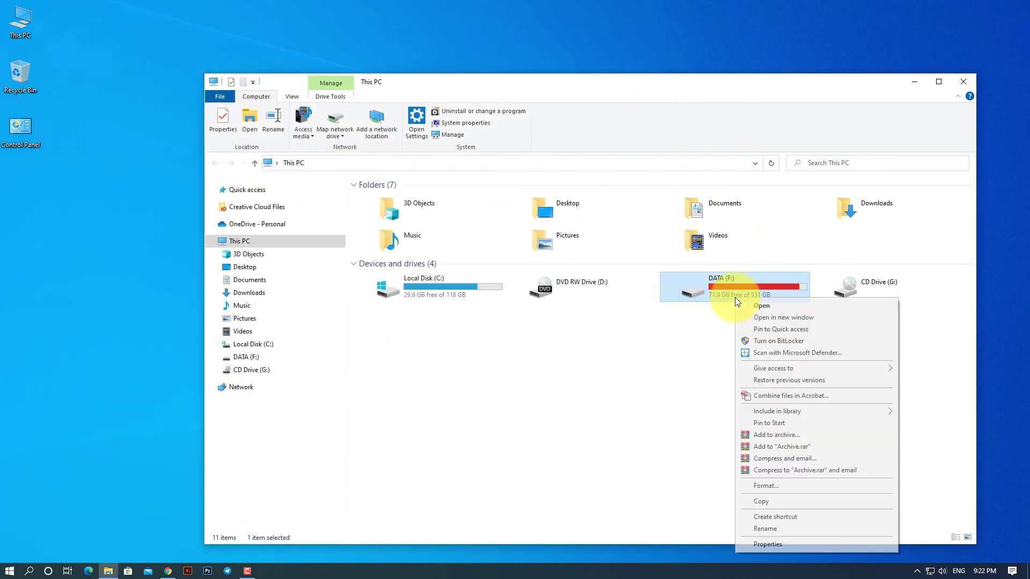
left_click(778, 542)
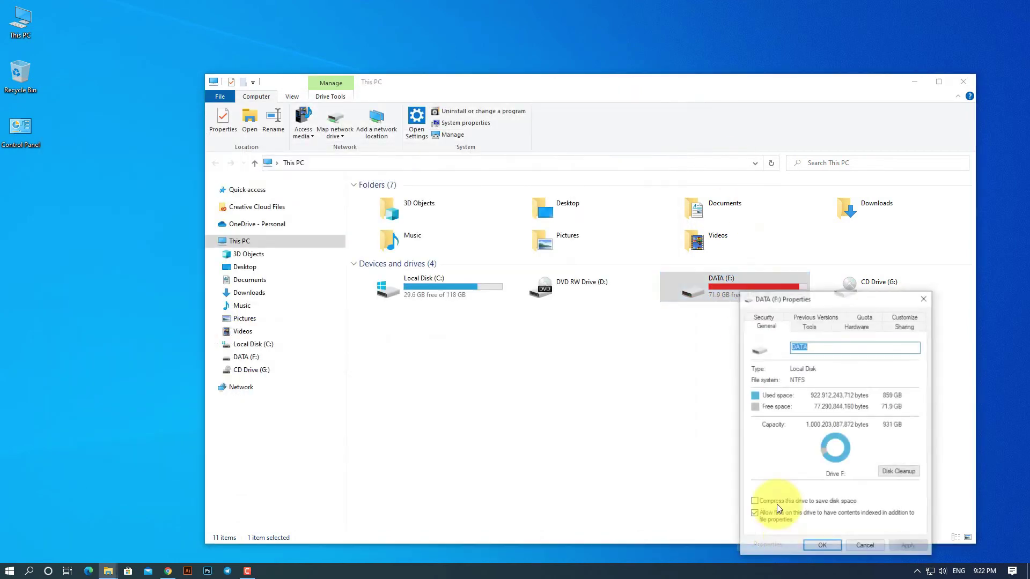
left_click_drag(843, 297, 505, 239)
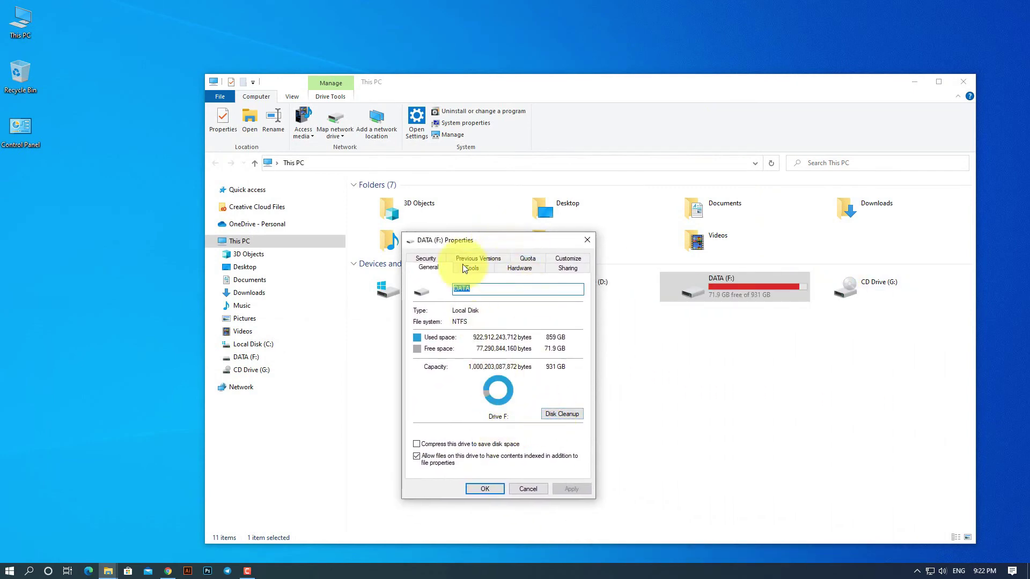
- Look through the hardware, customization and previous versions properties of DATA (F:) and start Disk Cleanup for the drive
left_click(476, 260)
left_click(518, 260)
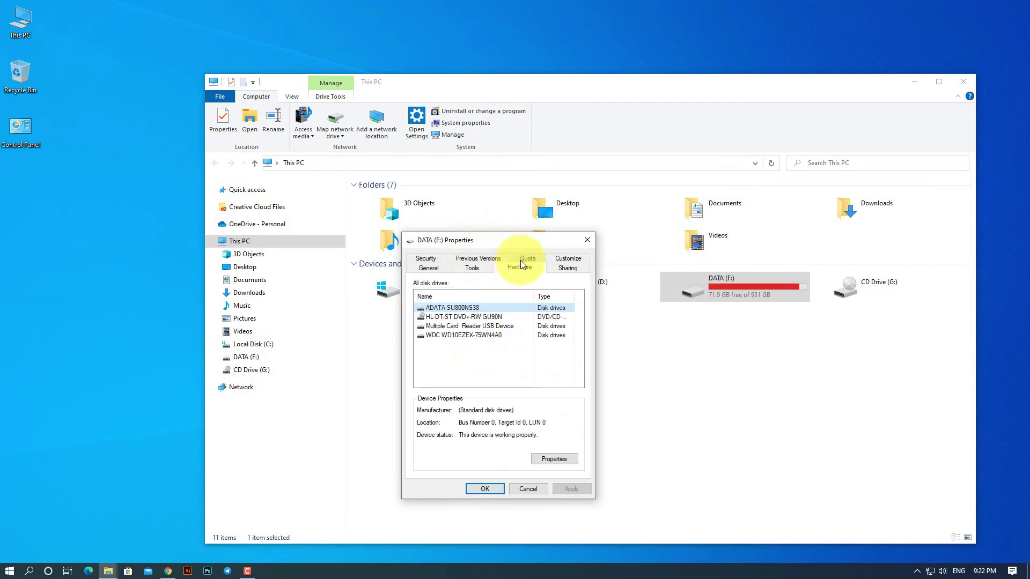
left_click(559, 260)
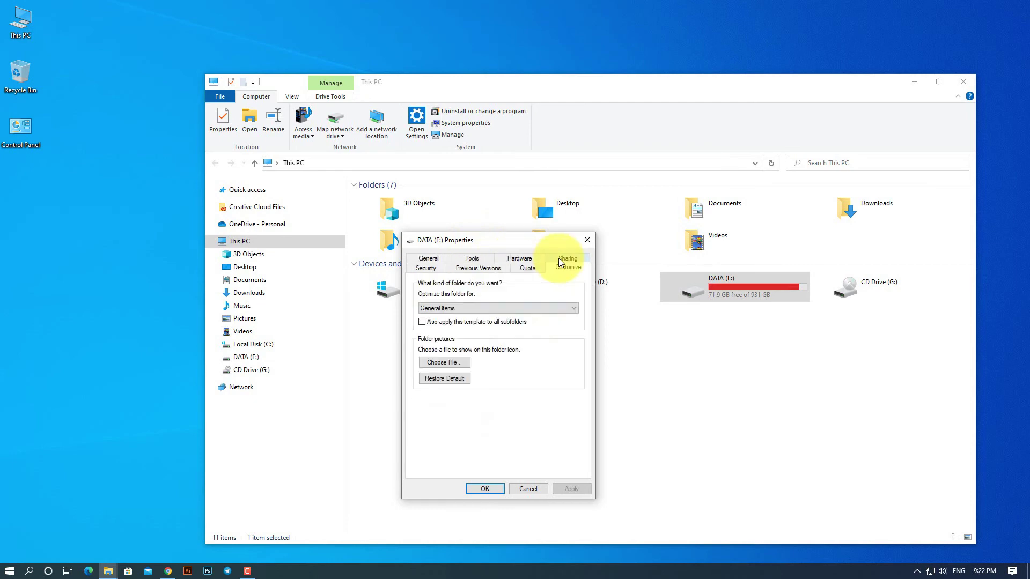
left_click(464, 268)
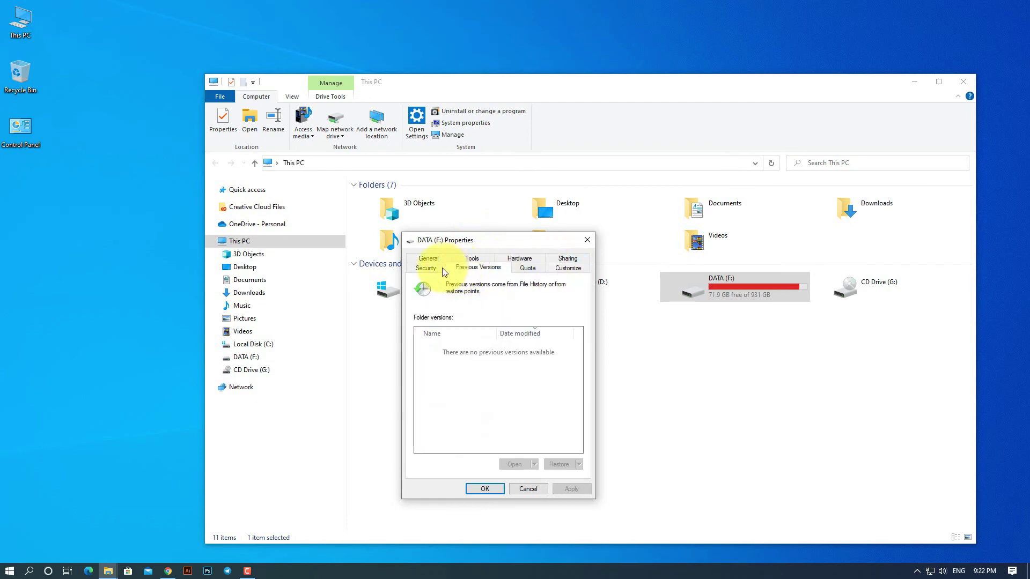
left_click(428, 261)
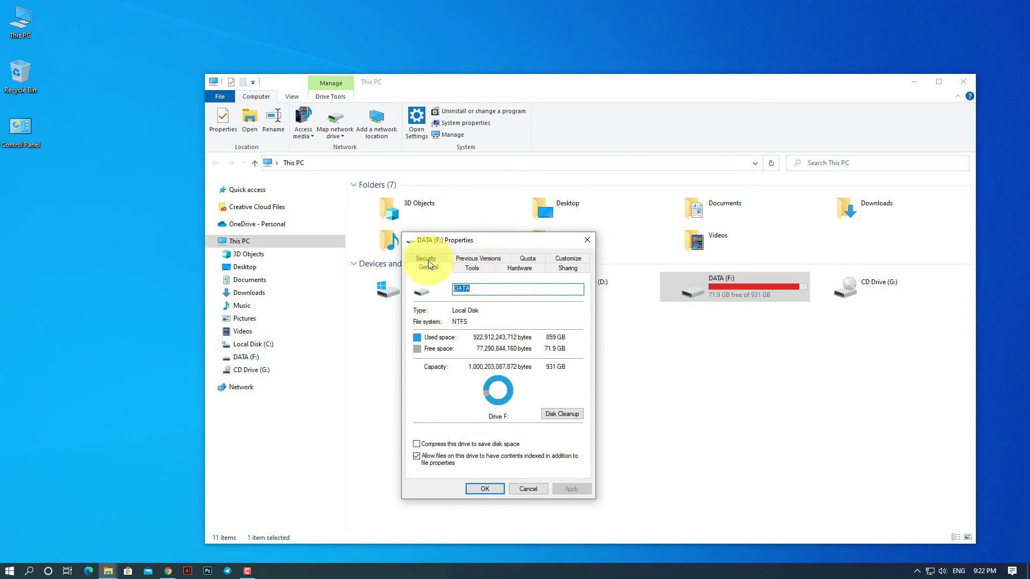
left_click(561, 414)
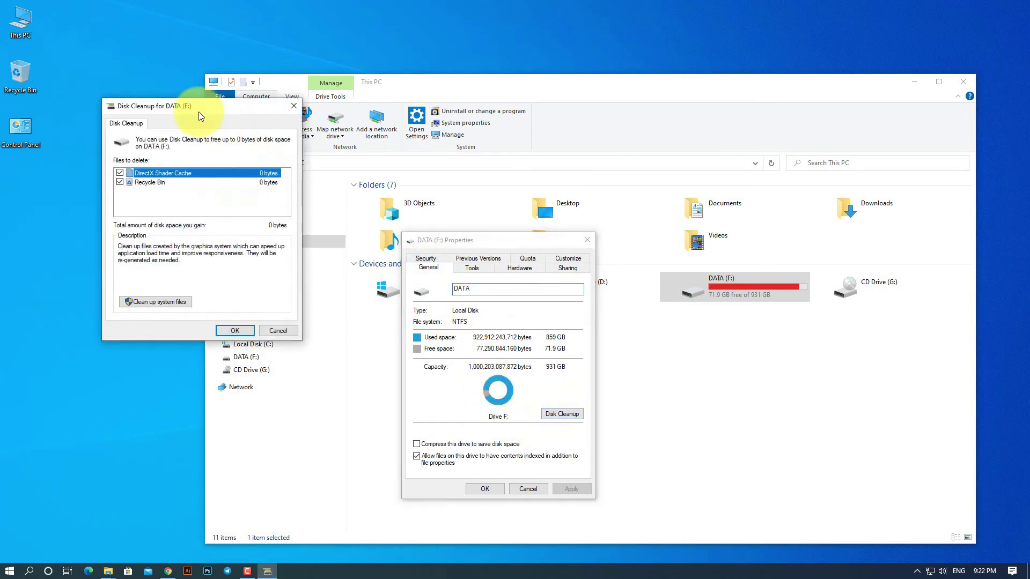
- Extend the Disk Cleanup scan of DATA (F:) to system files, and close both the cleanup and the drive's properties
left_click_drag(198, 111, 232, 139)
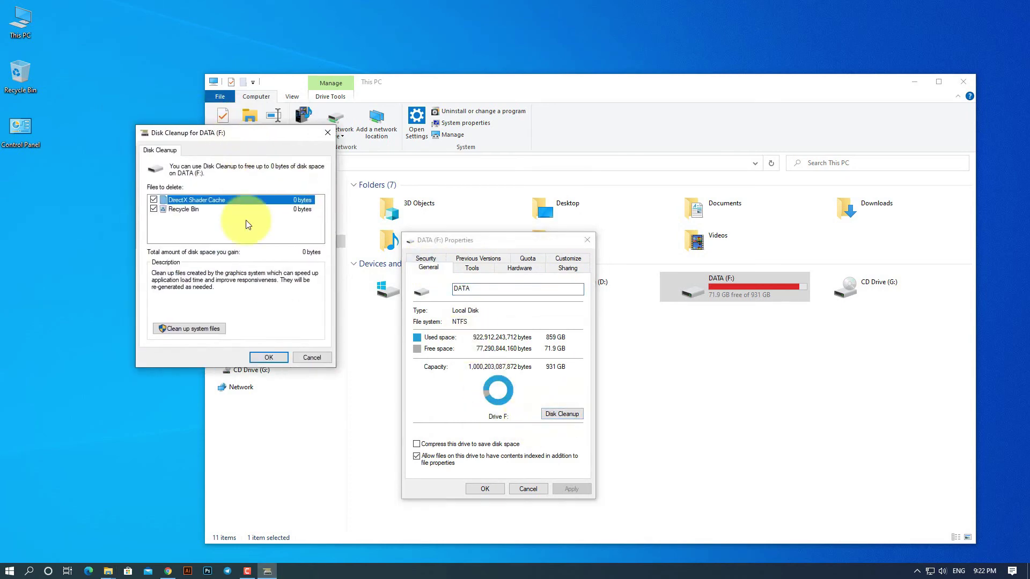
left_click(212, 329)
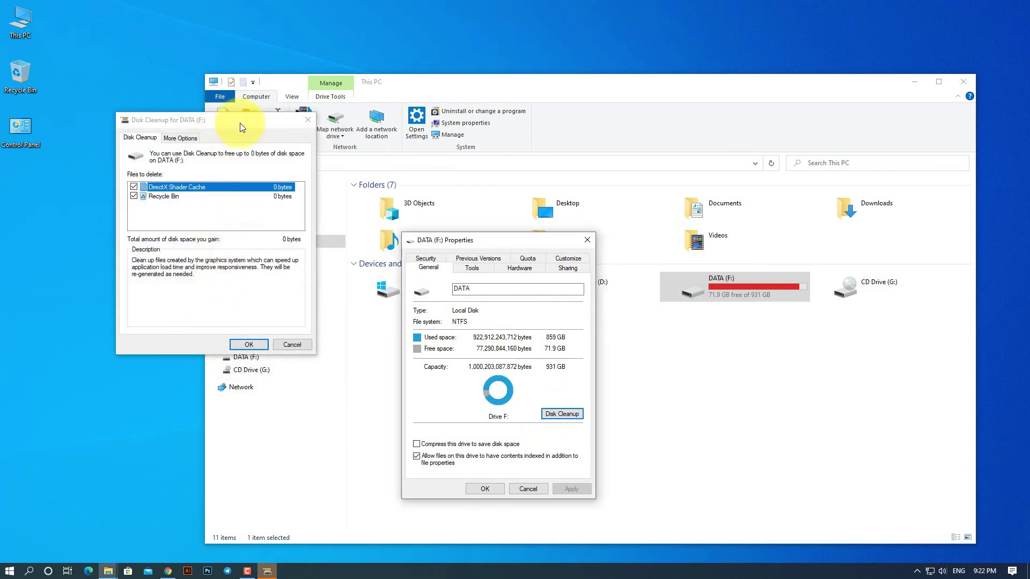
left_click(372, 401)
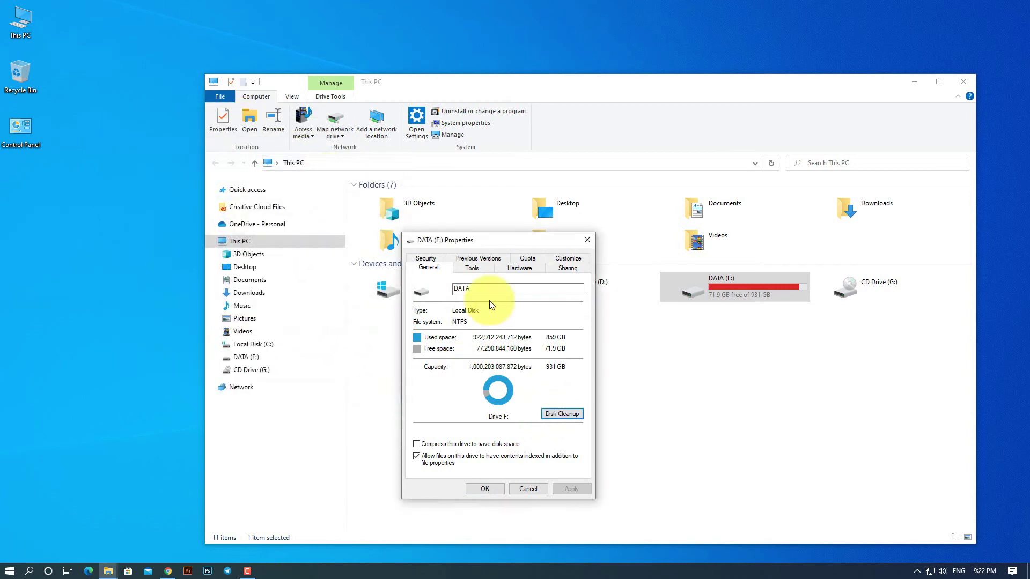
left_click_drag(489, 240, 455, 207)
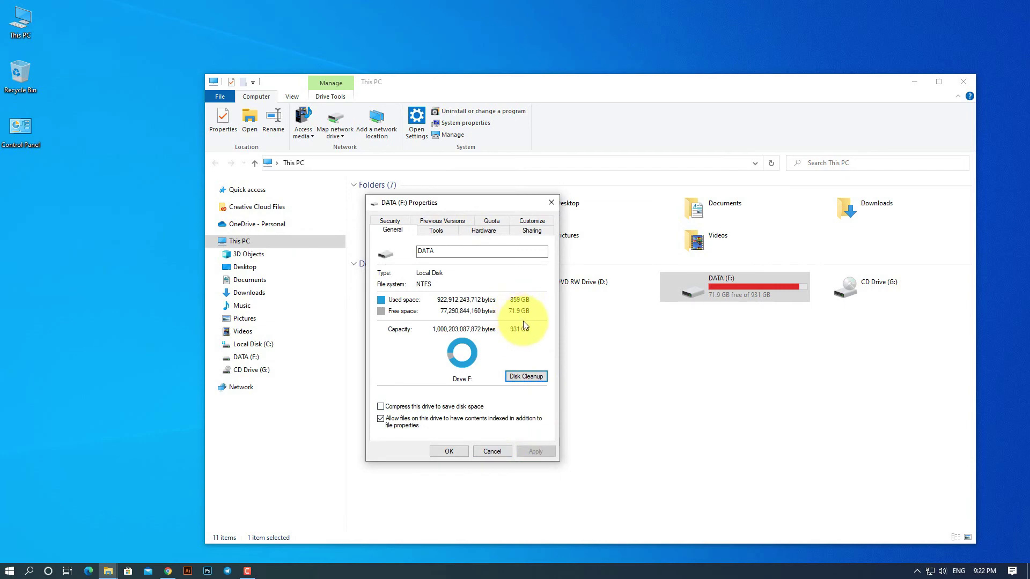
left_click_drag(474, 199, 509, 211)
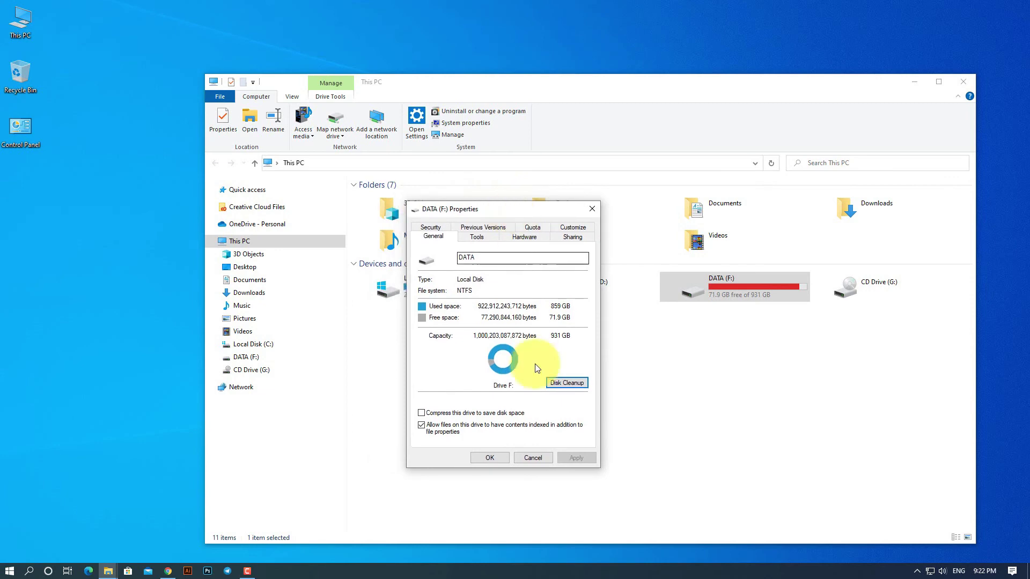
left_click(542, 460)
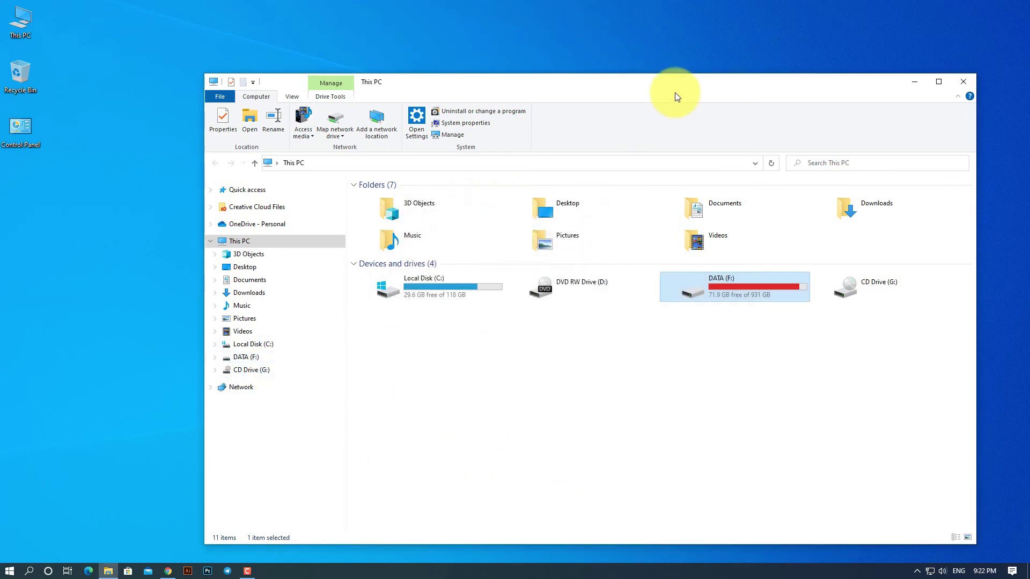
left_click_drag(666, 92, 647, 97)
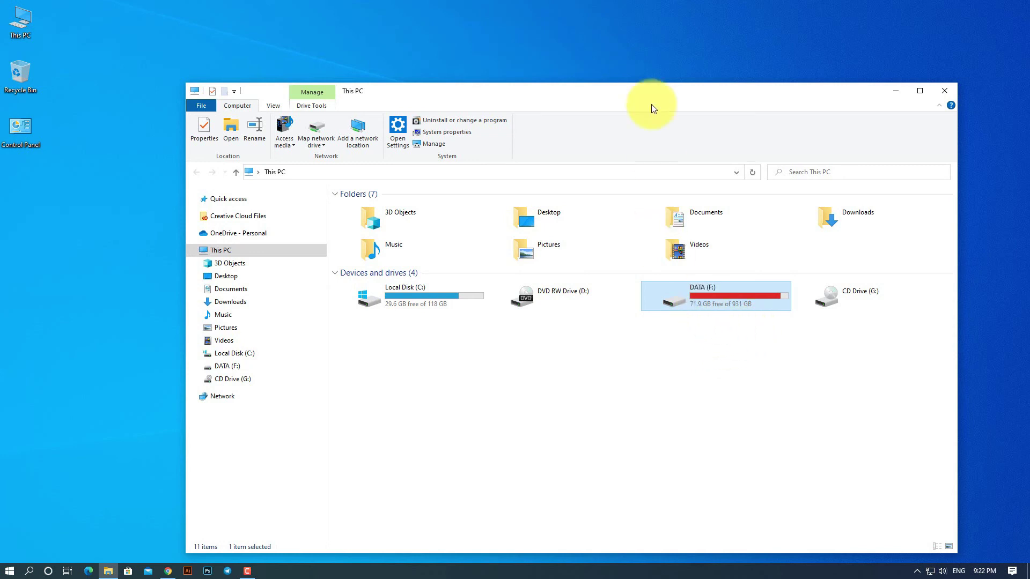
left_click_drag(645, 102, 691, 93)
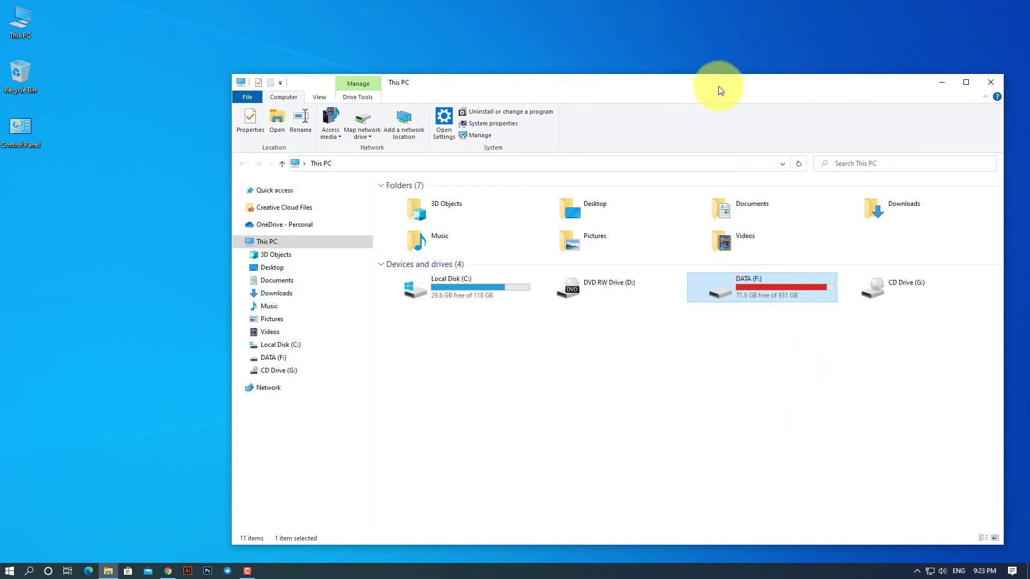
left_click_drag(719, 90, 722, 91)
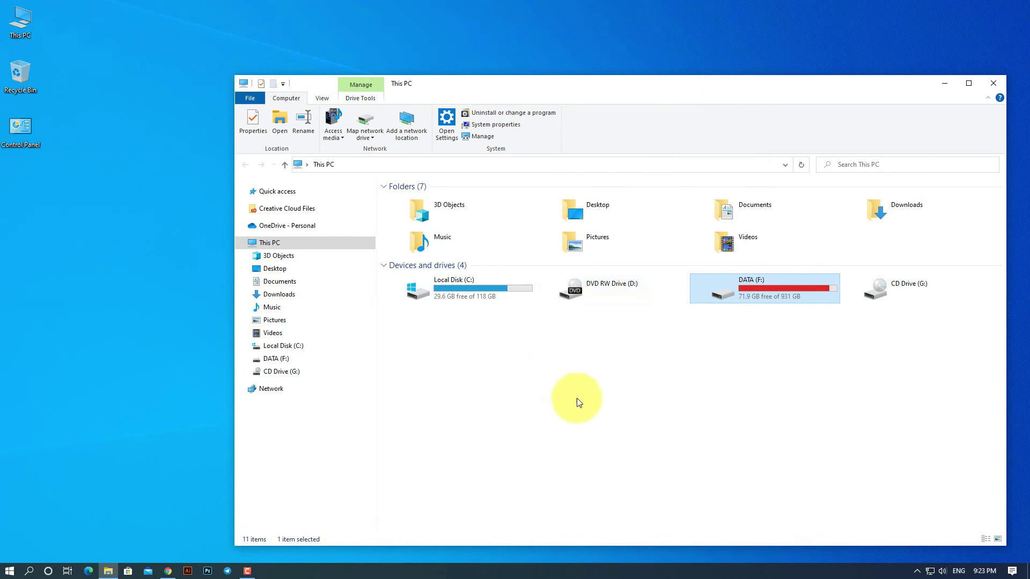
left_click_drag(610, 89, 593, 89)
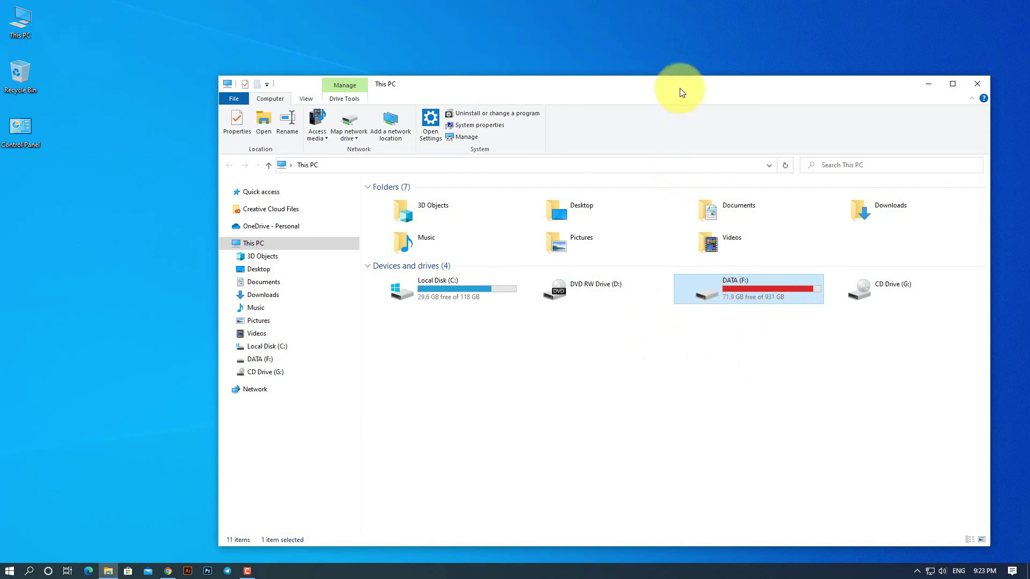
left_click_drag(678, 91, 691, 88)
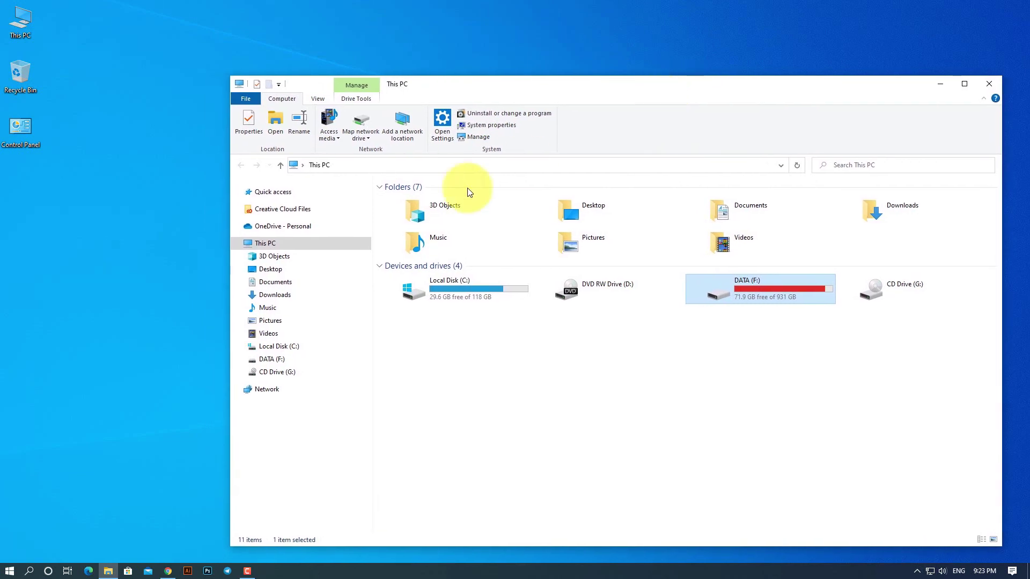
- Refresh the desktop twice while keeping the This PC window open
right_click(149, 294)
left_click(161, 327)
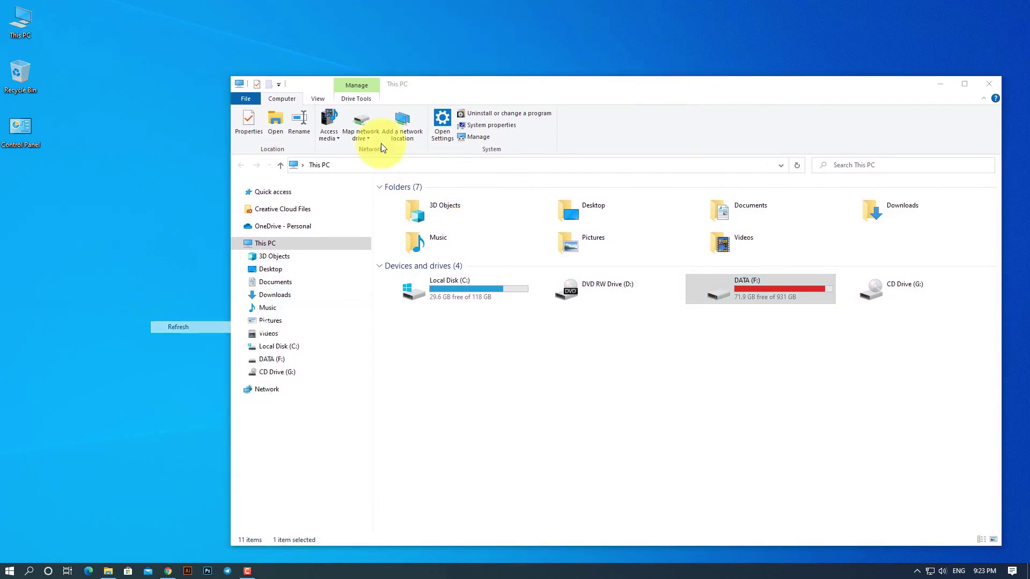
left_click(642, 99)
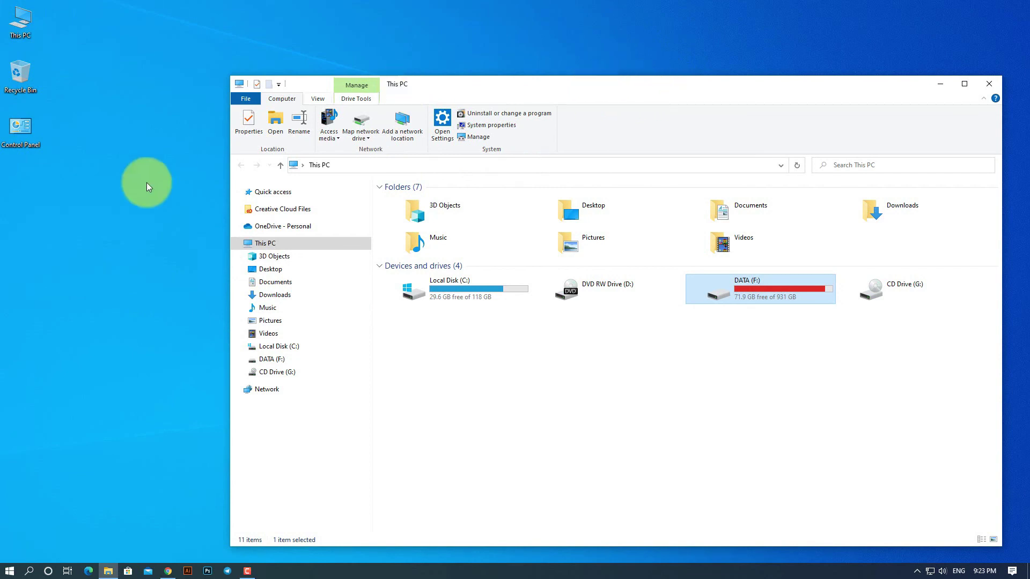
left_click(135, 223)
right_click(135, 223)
left_click(161, 255)
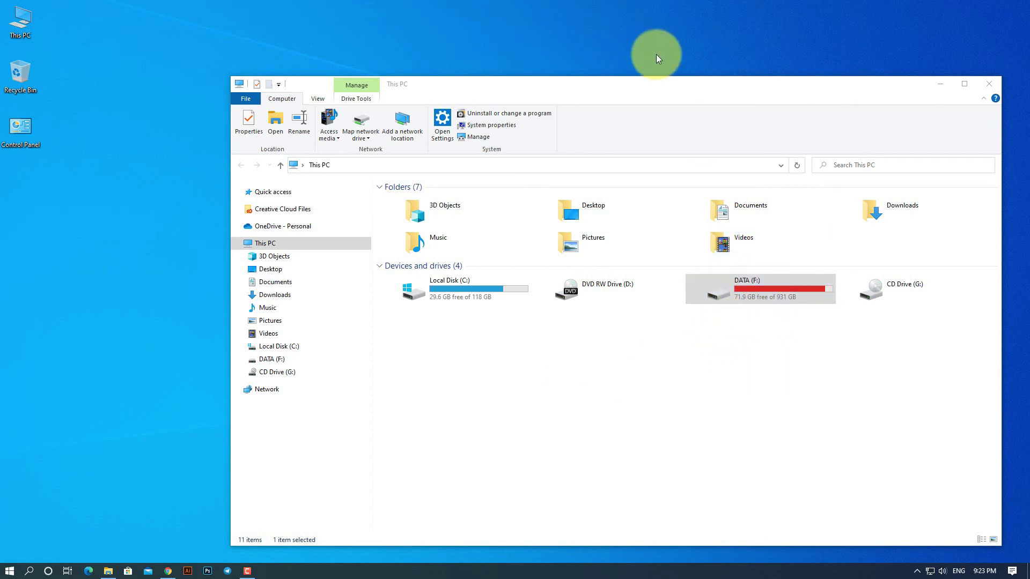
left_click_drag(665, 88, 644, 90)
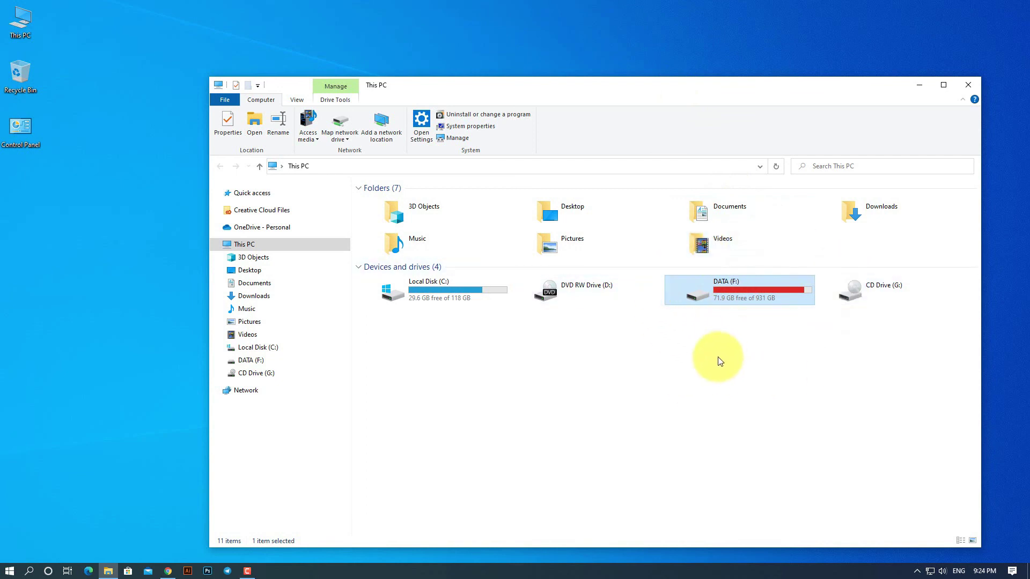
left_click_drag(718, 90, 695, 95)
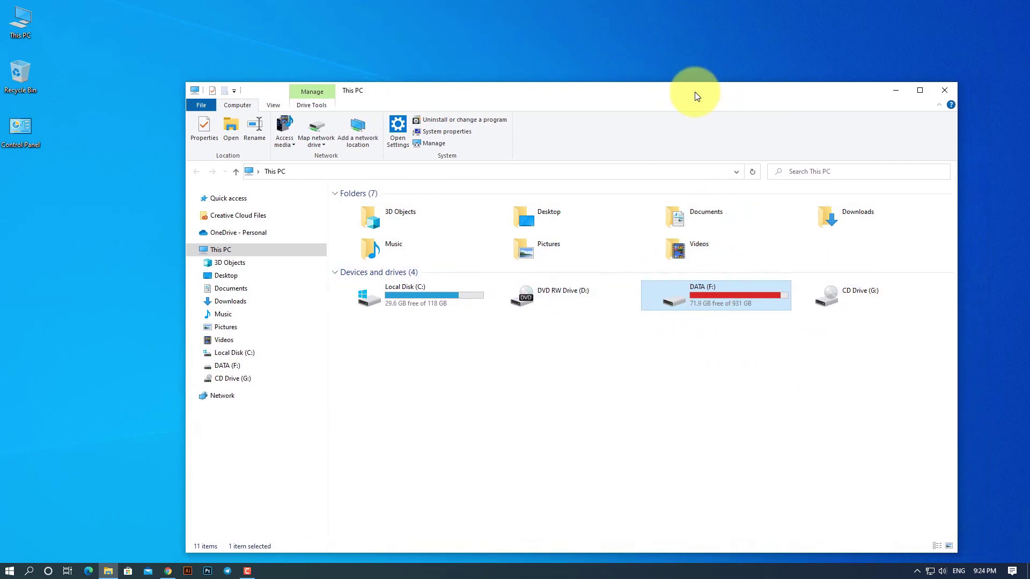